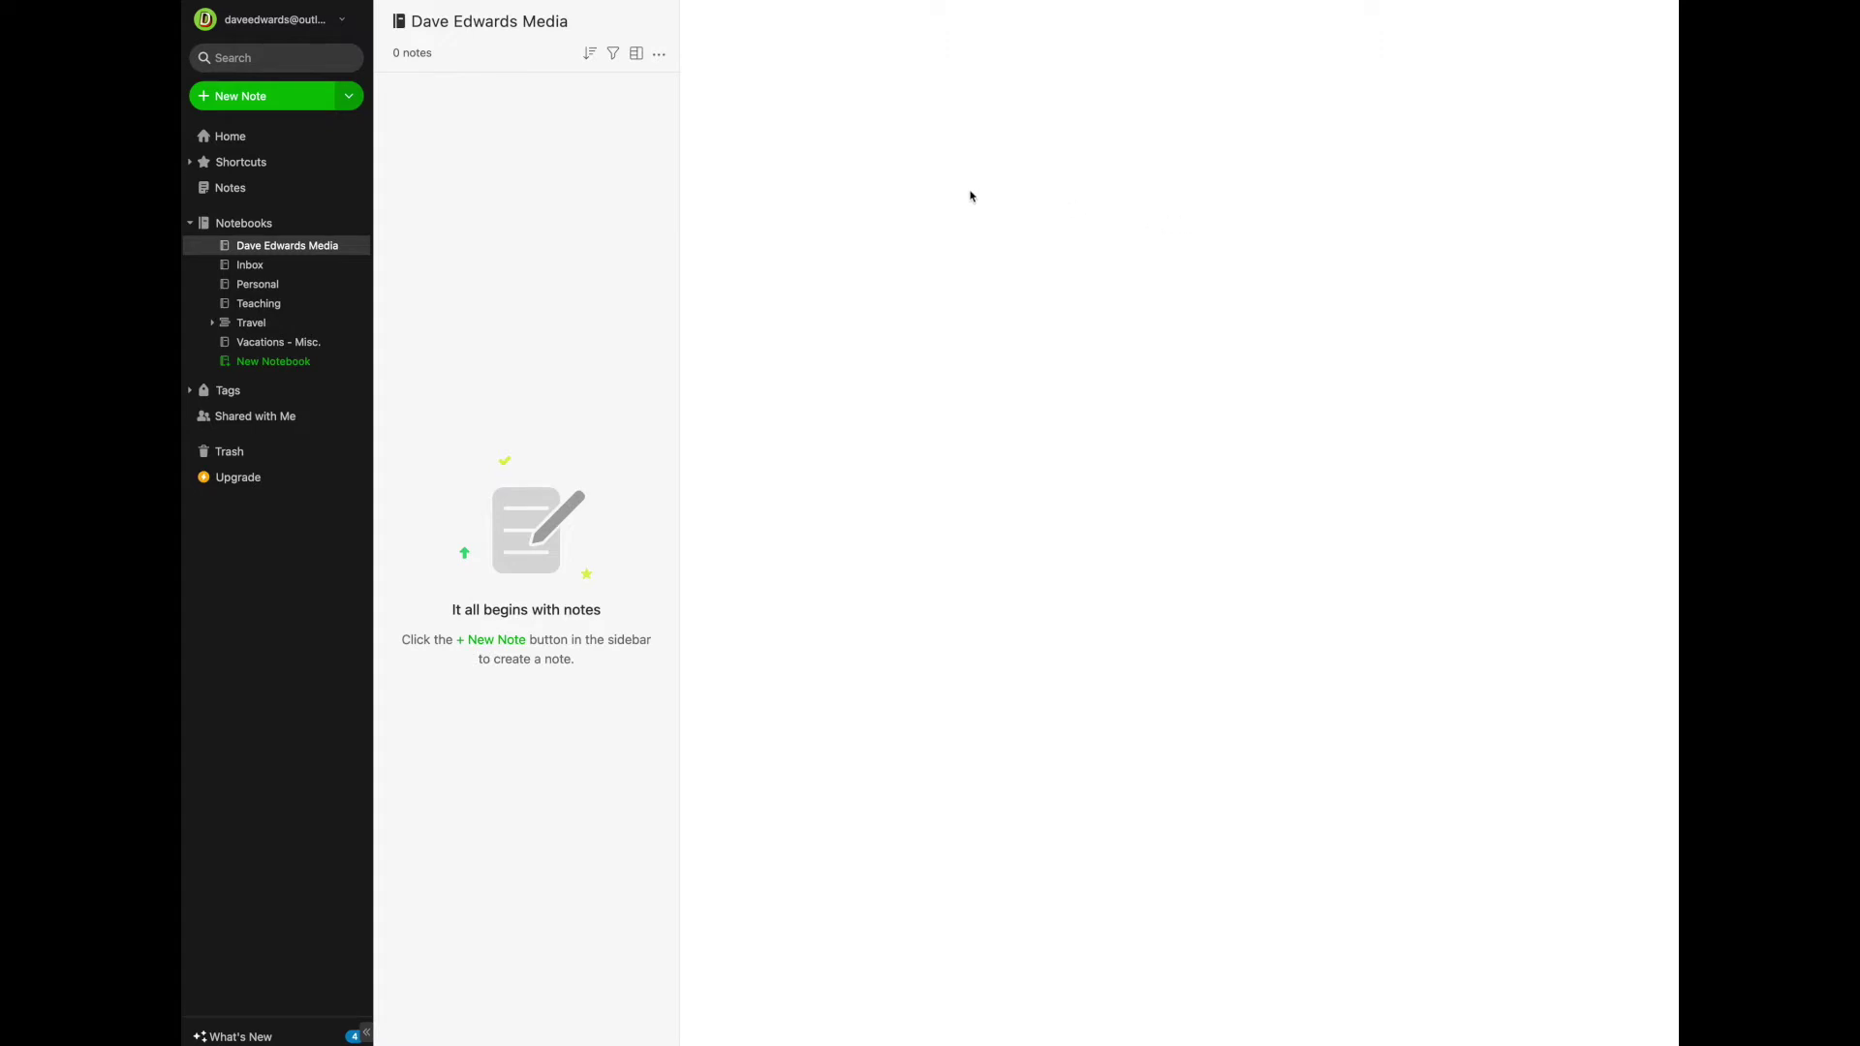
- Create a new note titled with the contact's name, surname first, and add blank lines to the body
{"action": "left_click", "coordinate": [268, 101]}
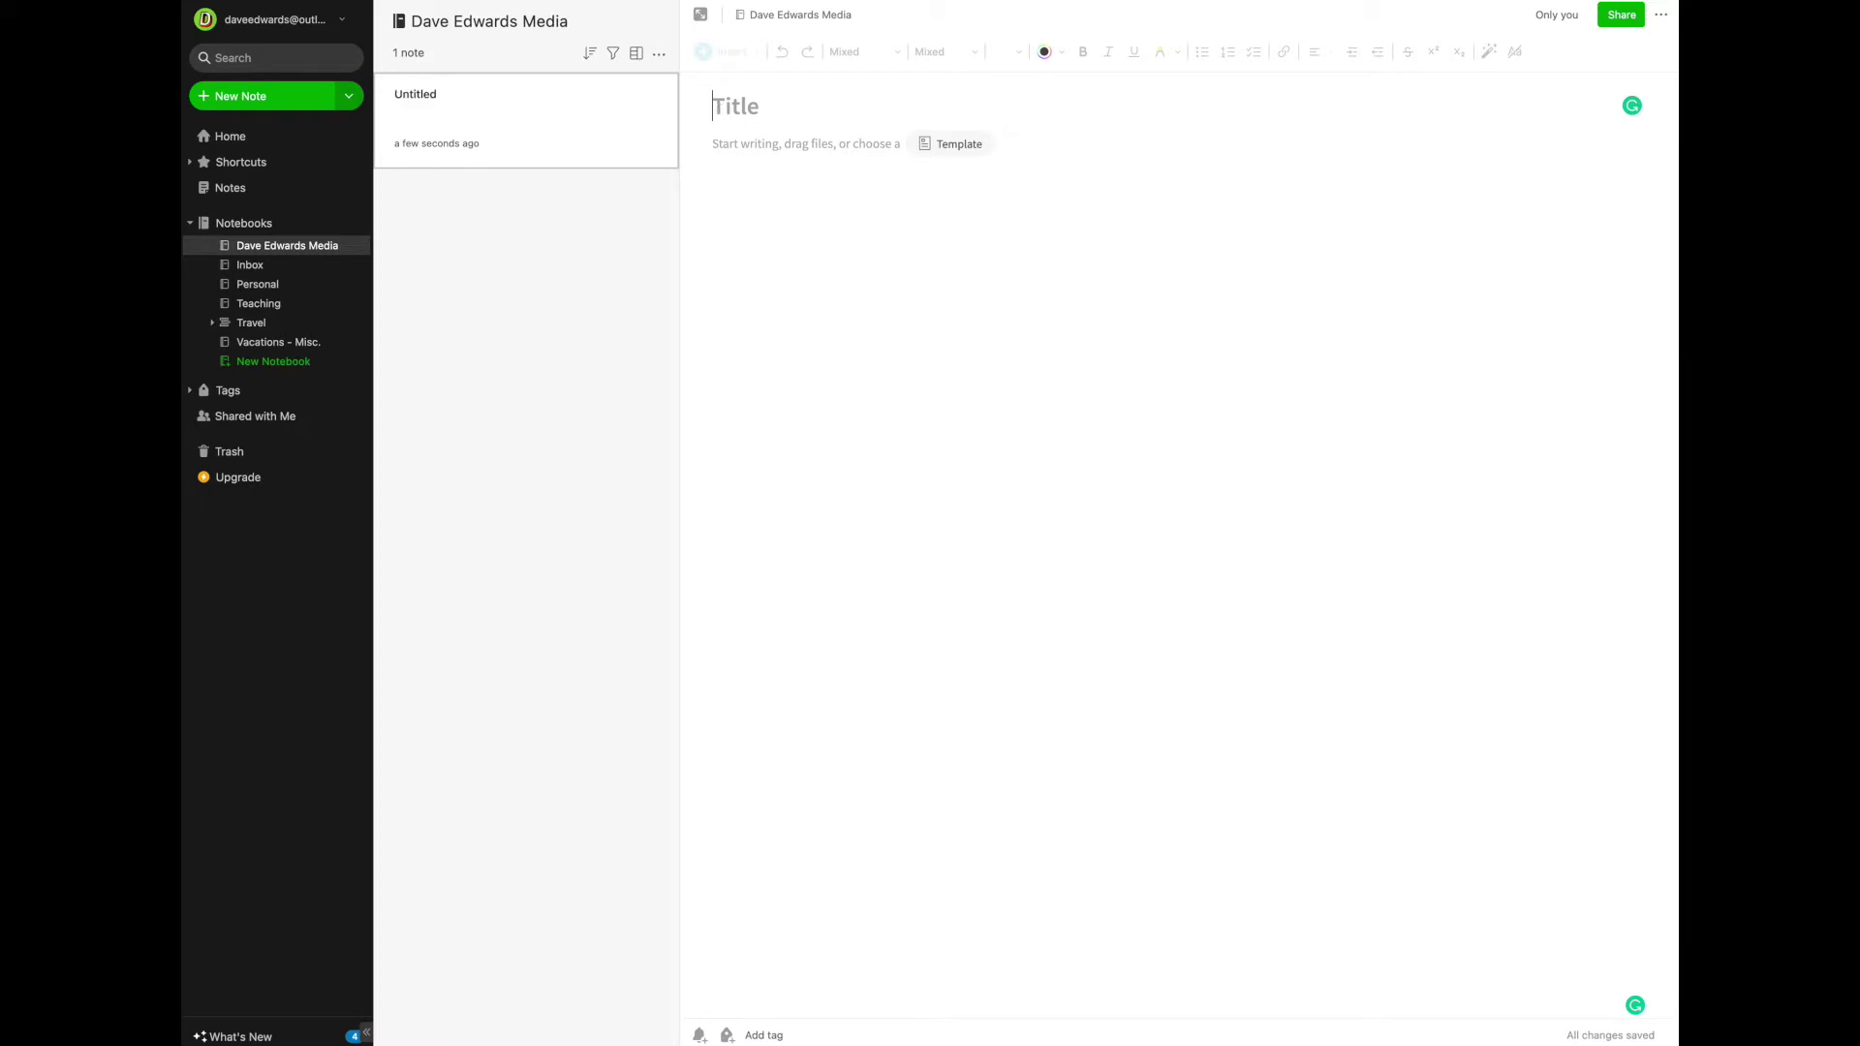
{"action": "type", "text": "Smith, Bob"}
{"action": "left_click", "coordinate": [718, 152]}
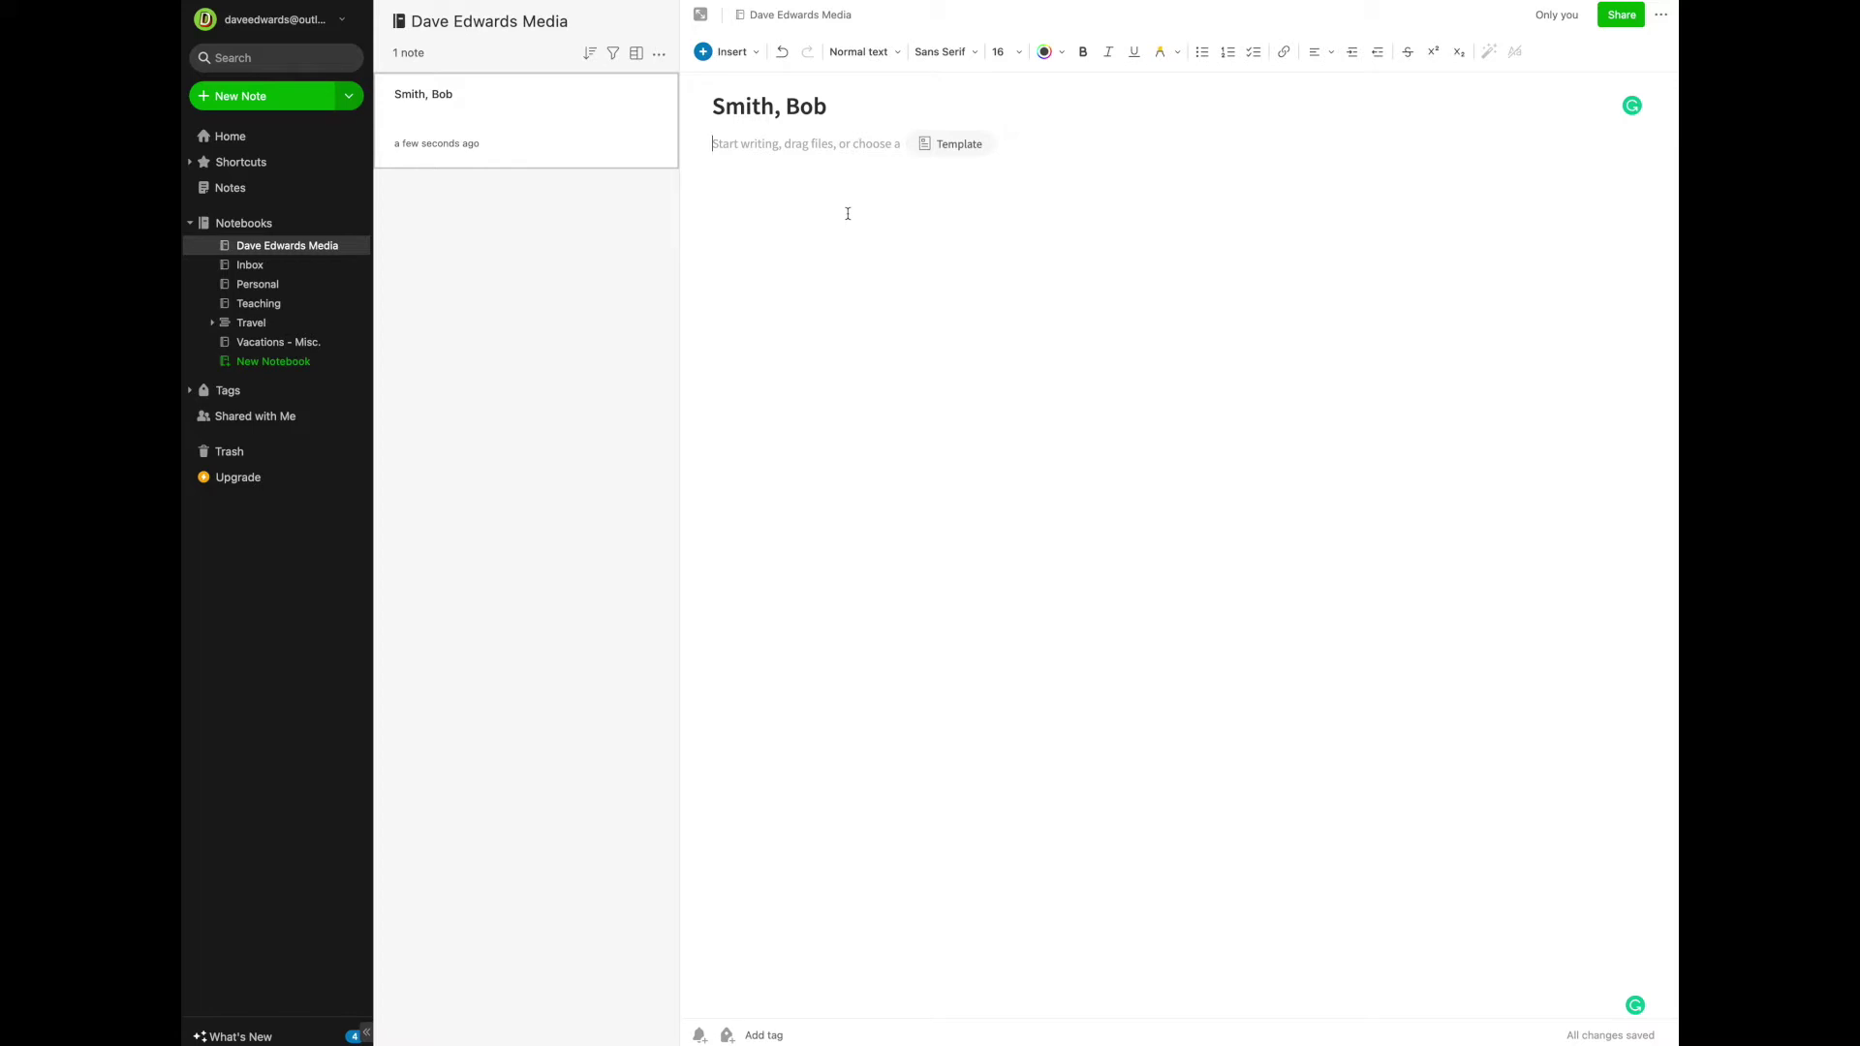
{"action": "key", "text": "Return"}
{"action": "key", "text": "Return"}
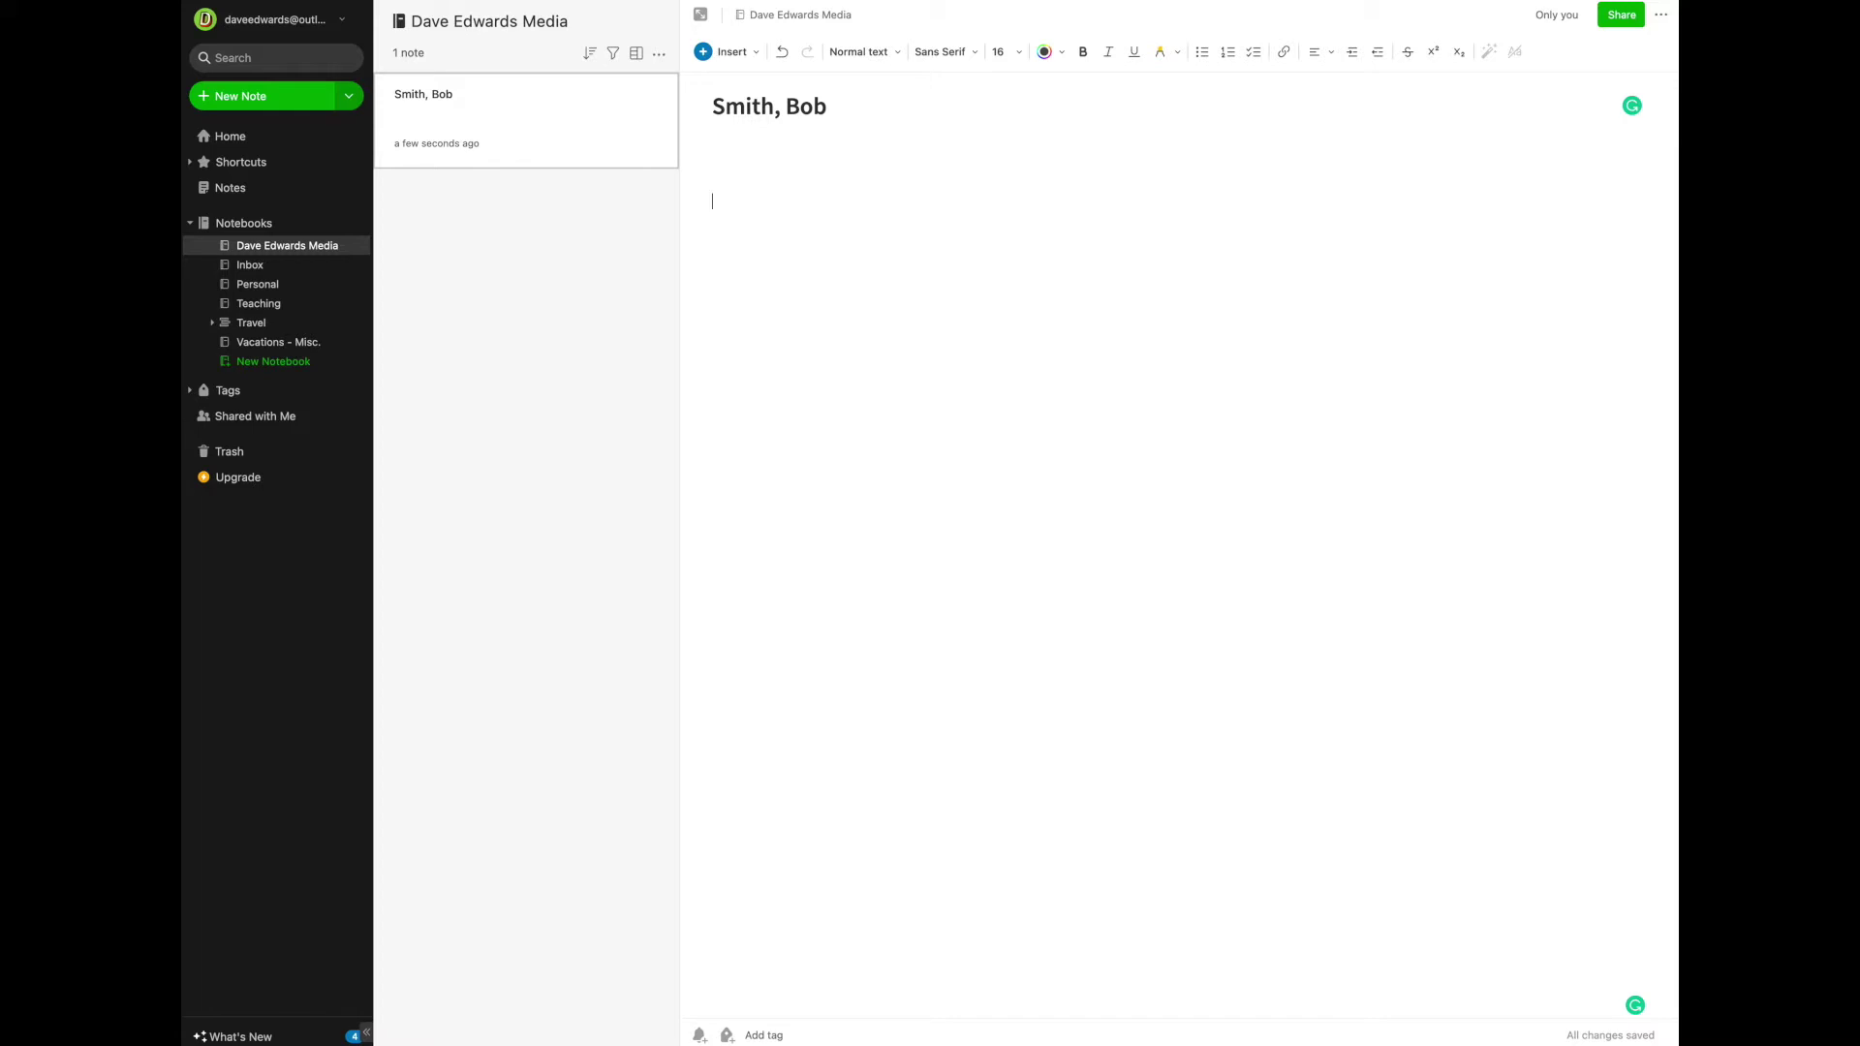
- Type the '1/1/2021 - Initial Telephone Call' heading and paste the Lorem ipsum paragraphs below it
{"action": "type", "text": "/1/2021 - Initial Telephone Cal"}
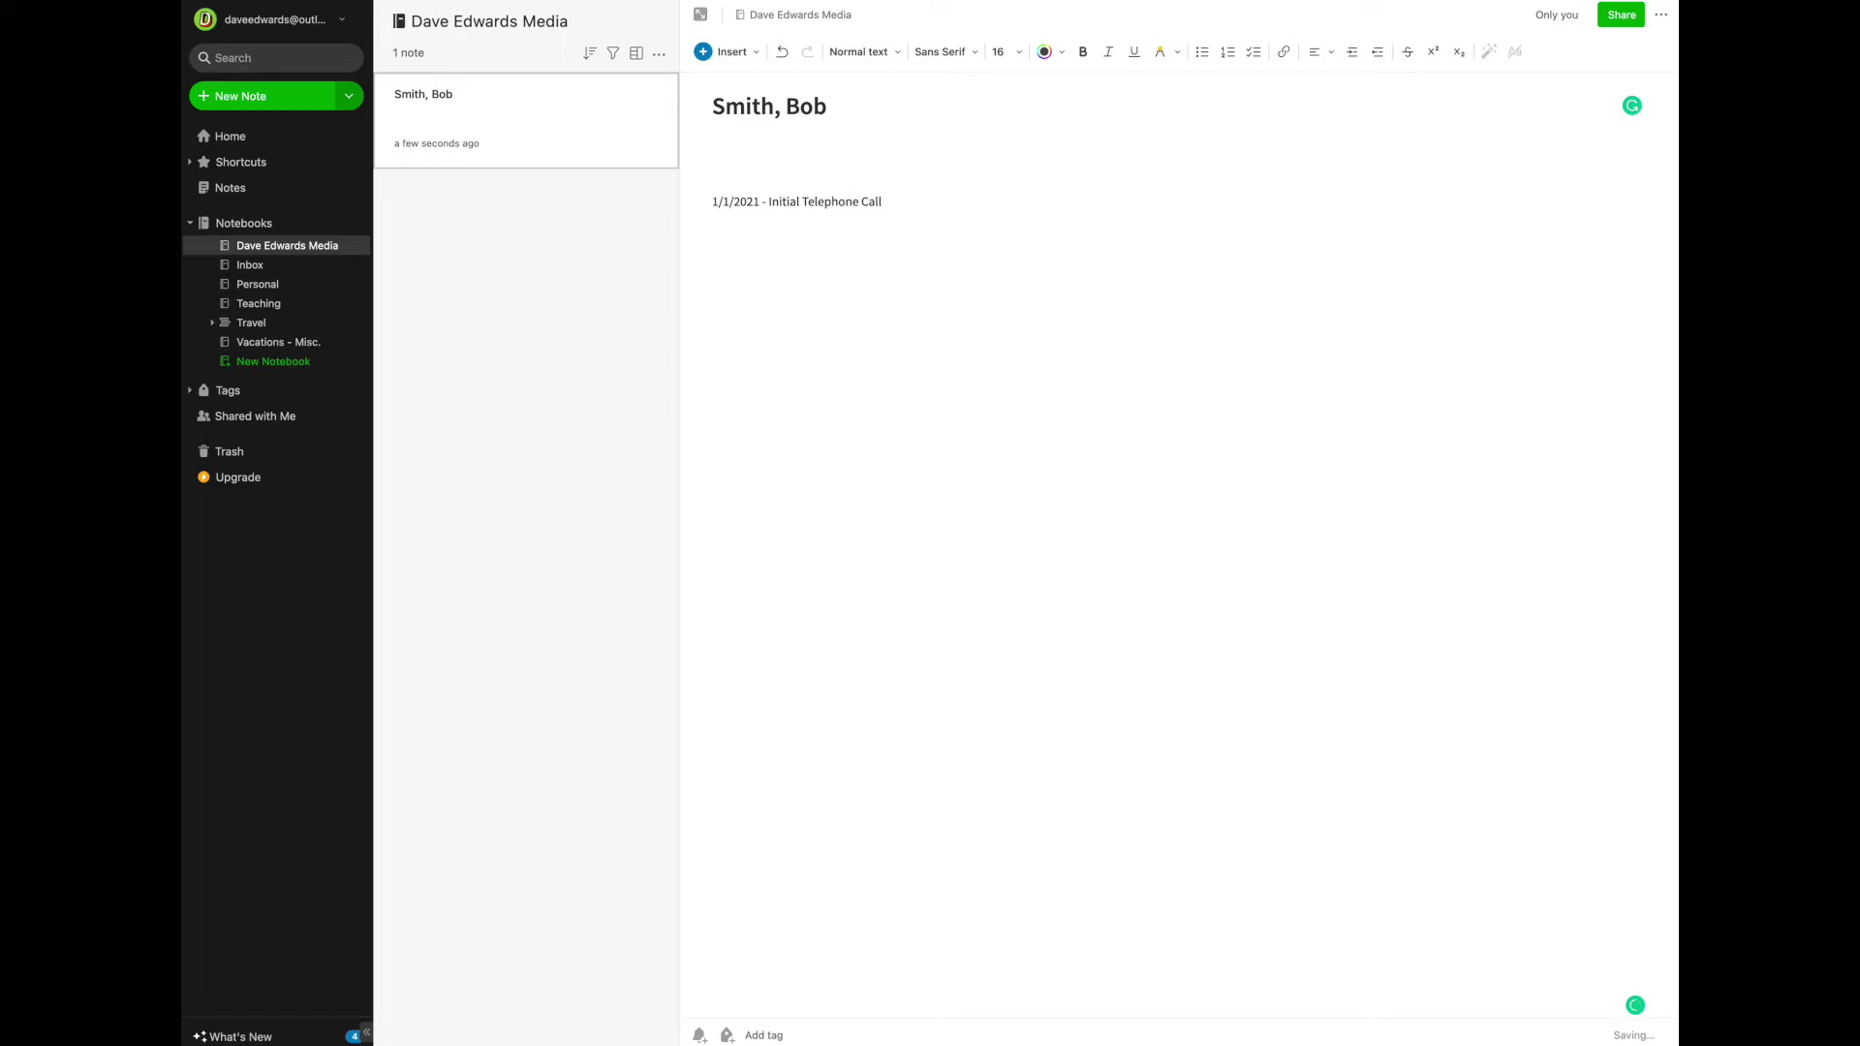
{"action": "type", "text": "l"}
{"action": "key", "text": "Return"}
{"action": "type", "text": "Lorem ipsum dolor sit amet, consectetur adipiscing elit. Morbi venenatis a enim sit amet hendrerit. Quisque felis quam, laoreet a ligula dignissim, dictum interdum erat. Sed varius, dui et dapibus dignissim, nisi elit blandit eros, nec fringilla augue erat vel felis. Suspendisse at dolor in tortor condimentum faucibus. Nunc faucibus blandit enim nec facilisis. Cras rhoncus odio at dolor dictum, et dignissim magna maximus. Aenean iaculis velit elit, in scelerisque ante molestie vel. Integer finibus in enim vitae bibendum. Donec posuere justo bibendum, vestibulum enim a, faucibus lorem.  Vivamus ultrices mauris ut purus iaculis faucibus. Sed ullamcorper ultrices porttitor. Mauris bibendum nulla eu est facilisis, eget imperdiet libero fringilla. In suscipit dapibus neque sit amet placerat. Maecenas aliquam rutrum condimentum. Sed sit amet viverra augue, sed vulputate purus. Nullam rutrum, purus a mattis varius, ex enim pretium purus, sed iaculis metus lacus non velit. Quisque fringilla diam maximus mauris ultricies, non commodo nisi luctus. Donec vitae nunc hendrerit, fringilla diam quis, dapibus sapien. Curabitur sed felis dolor. Nullam nec nibh eget nisi placerat fringilla quis placerat odio. Pellentesque efficitur velit at risus aliquam, non varius nulla sodales. Cras nulla nibh, gravida quis molestie eu, euismod et diam. Sed laoreet ultrices lacus ac sodales. Proin finibus tristique felis at tristique."}
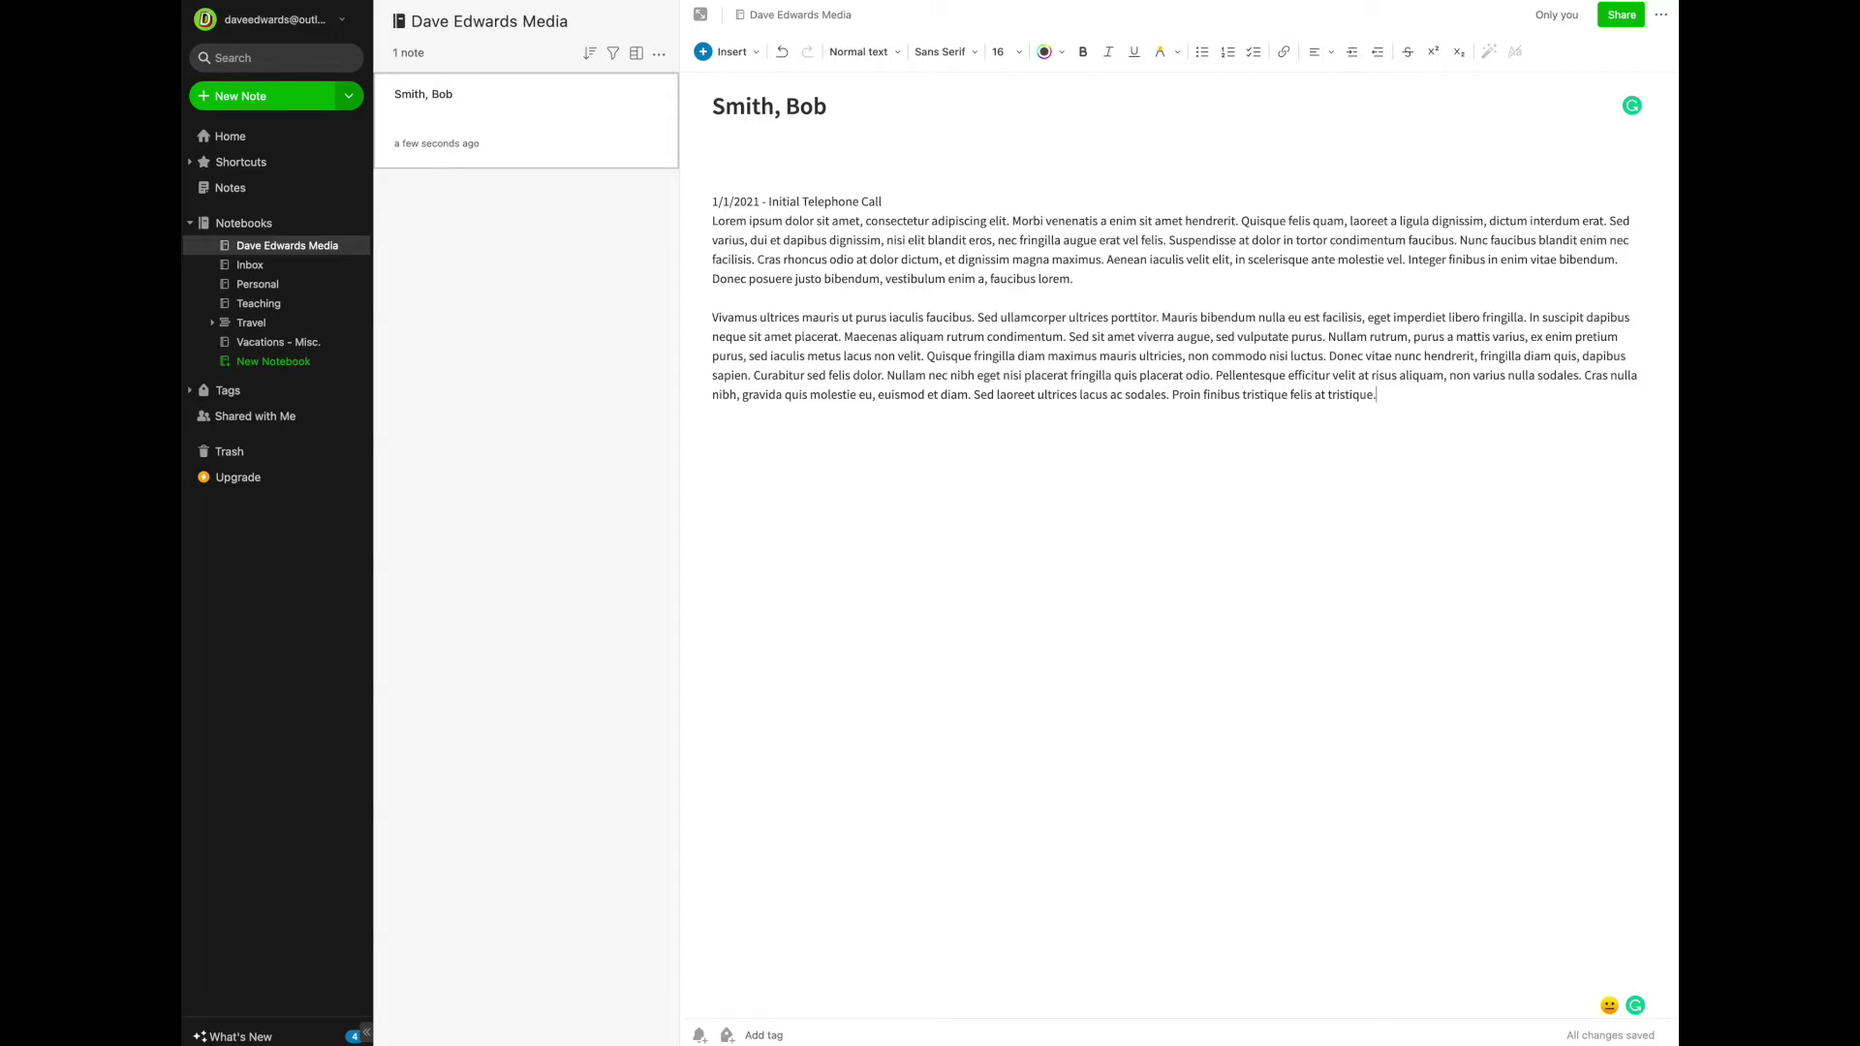
- Make the '1/1/2021 - Initial Telephone Call' heading bold
{"action": "left_click", "coordinate": [878, 190]}
{"action": "left_click_drag", "start_coordinate": [894, 198], "coordinate": [710, 197]}
{"action": "left_click", "coordinate": [1083, 52]}
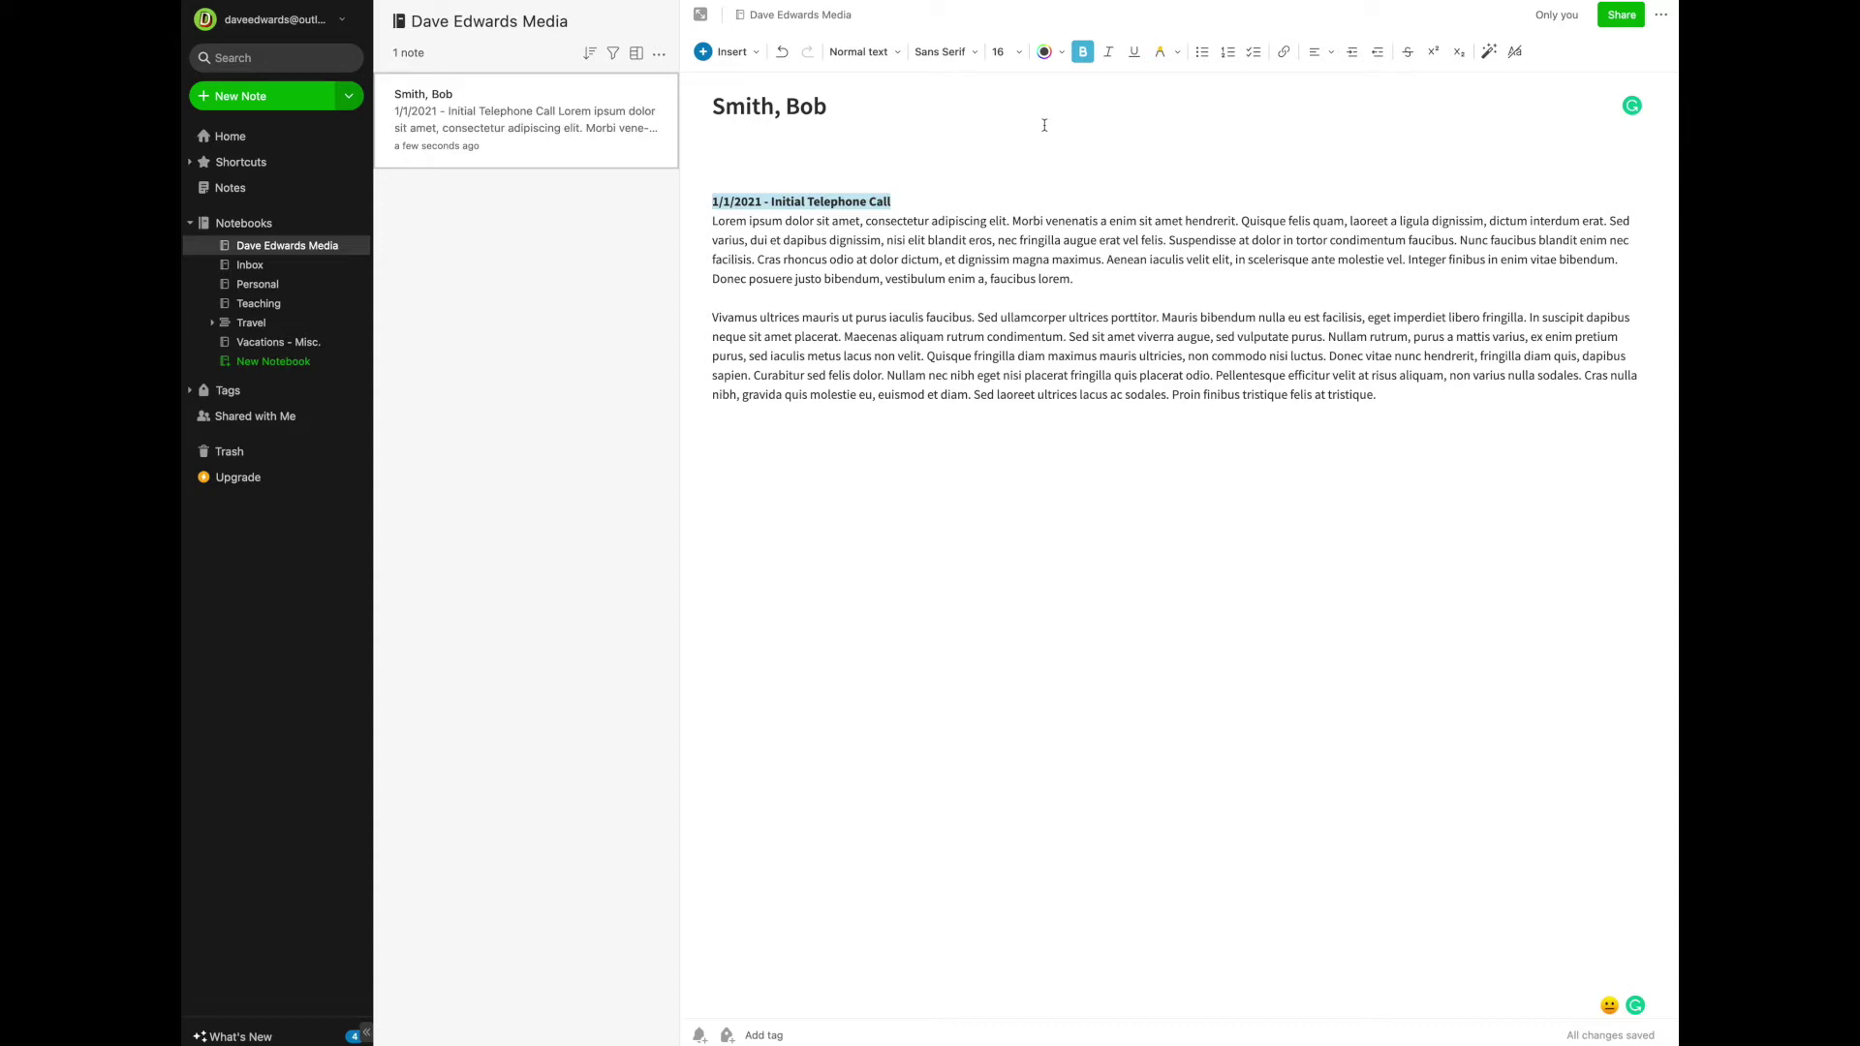
{"action": "left_click", "coordinate": [742, 453]}
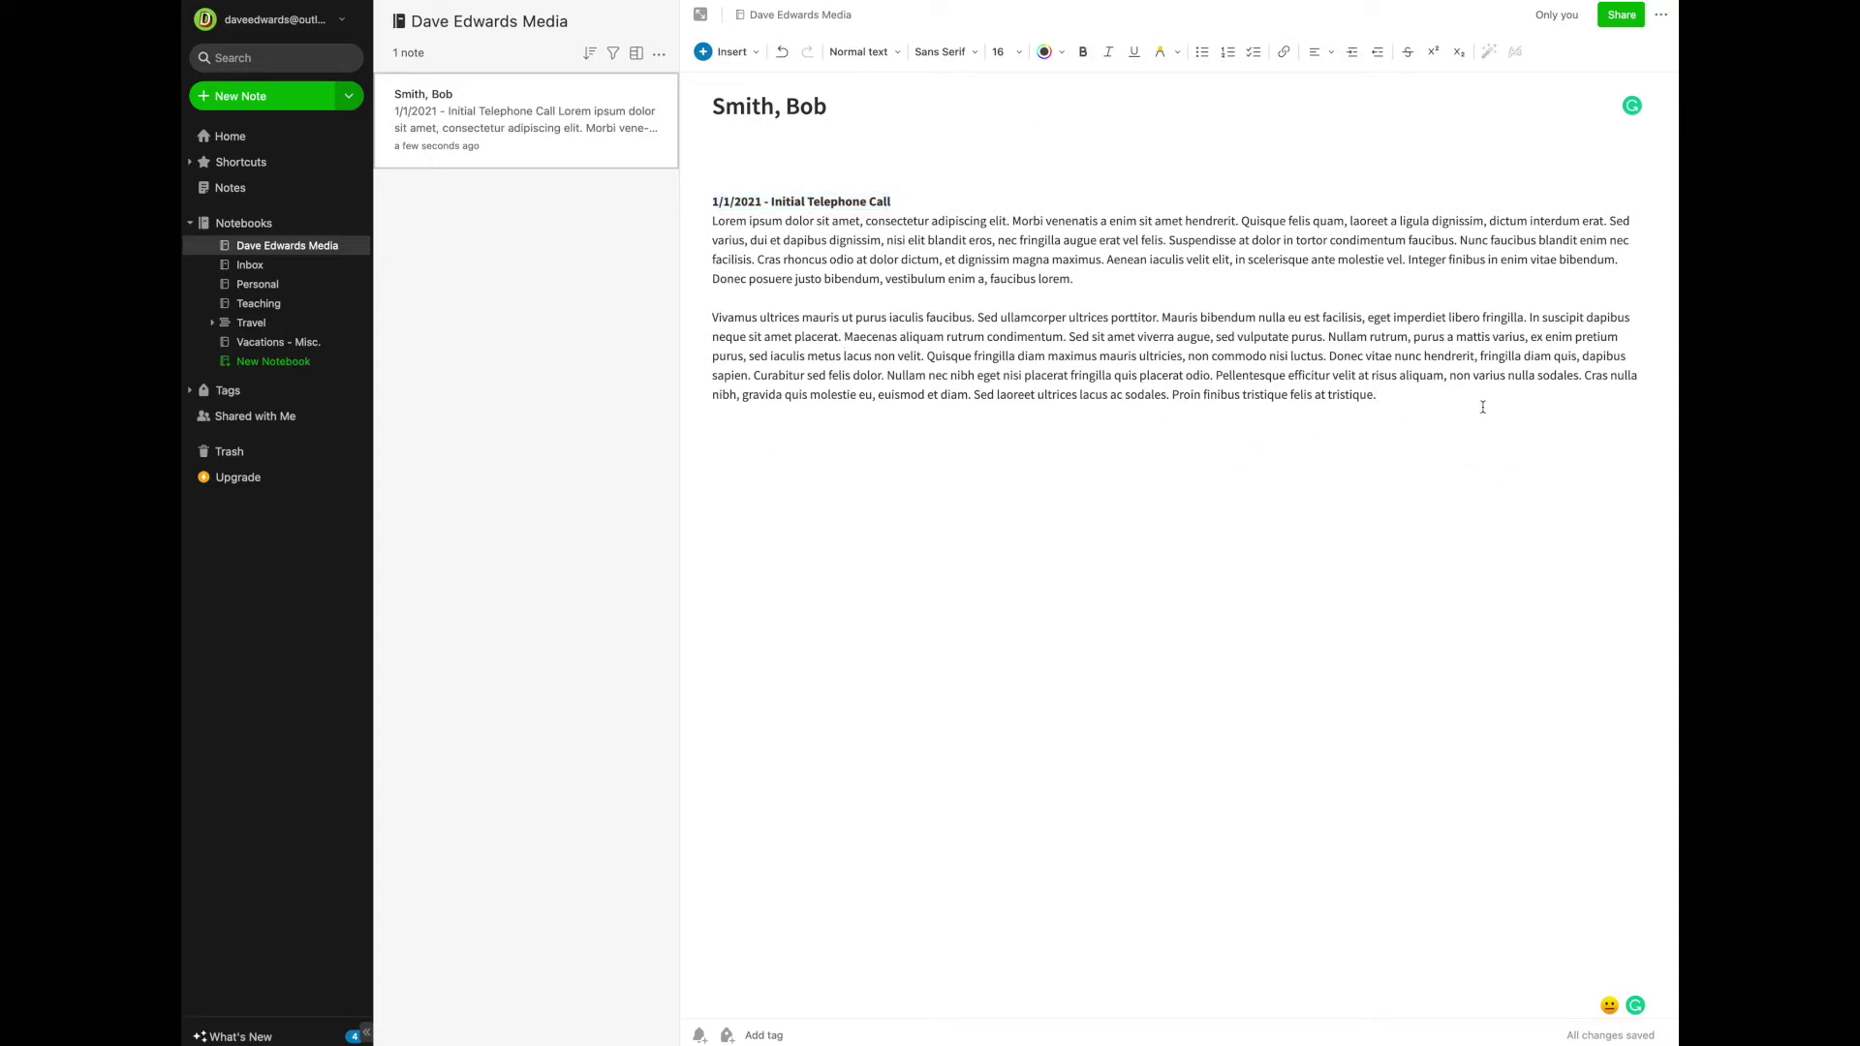
- Type PHONE:, EMAIL:, ADMIN ASSISTANT: and FACTS: on separate lines below the paragraphs
{"action": "key", "text": "Return"}
{"action": "type", "text": "PHONE: "}
{"action": "type", "text": "EMAIL"}
{"action": "type", "text": ":"}
{"action": "key", "text": "Return"}
{"action": "type", "text": "ADMINIS"}
{"action": "key", "text": "BackSpace"}
{"action": "key", "text": "BackSpace"}
{"action": "type", "text": "ASSI"}
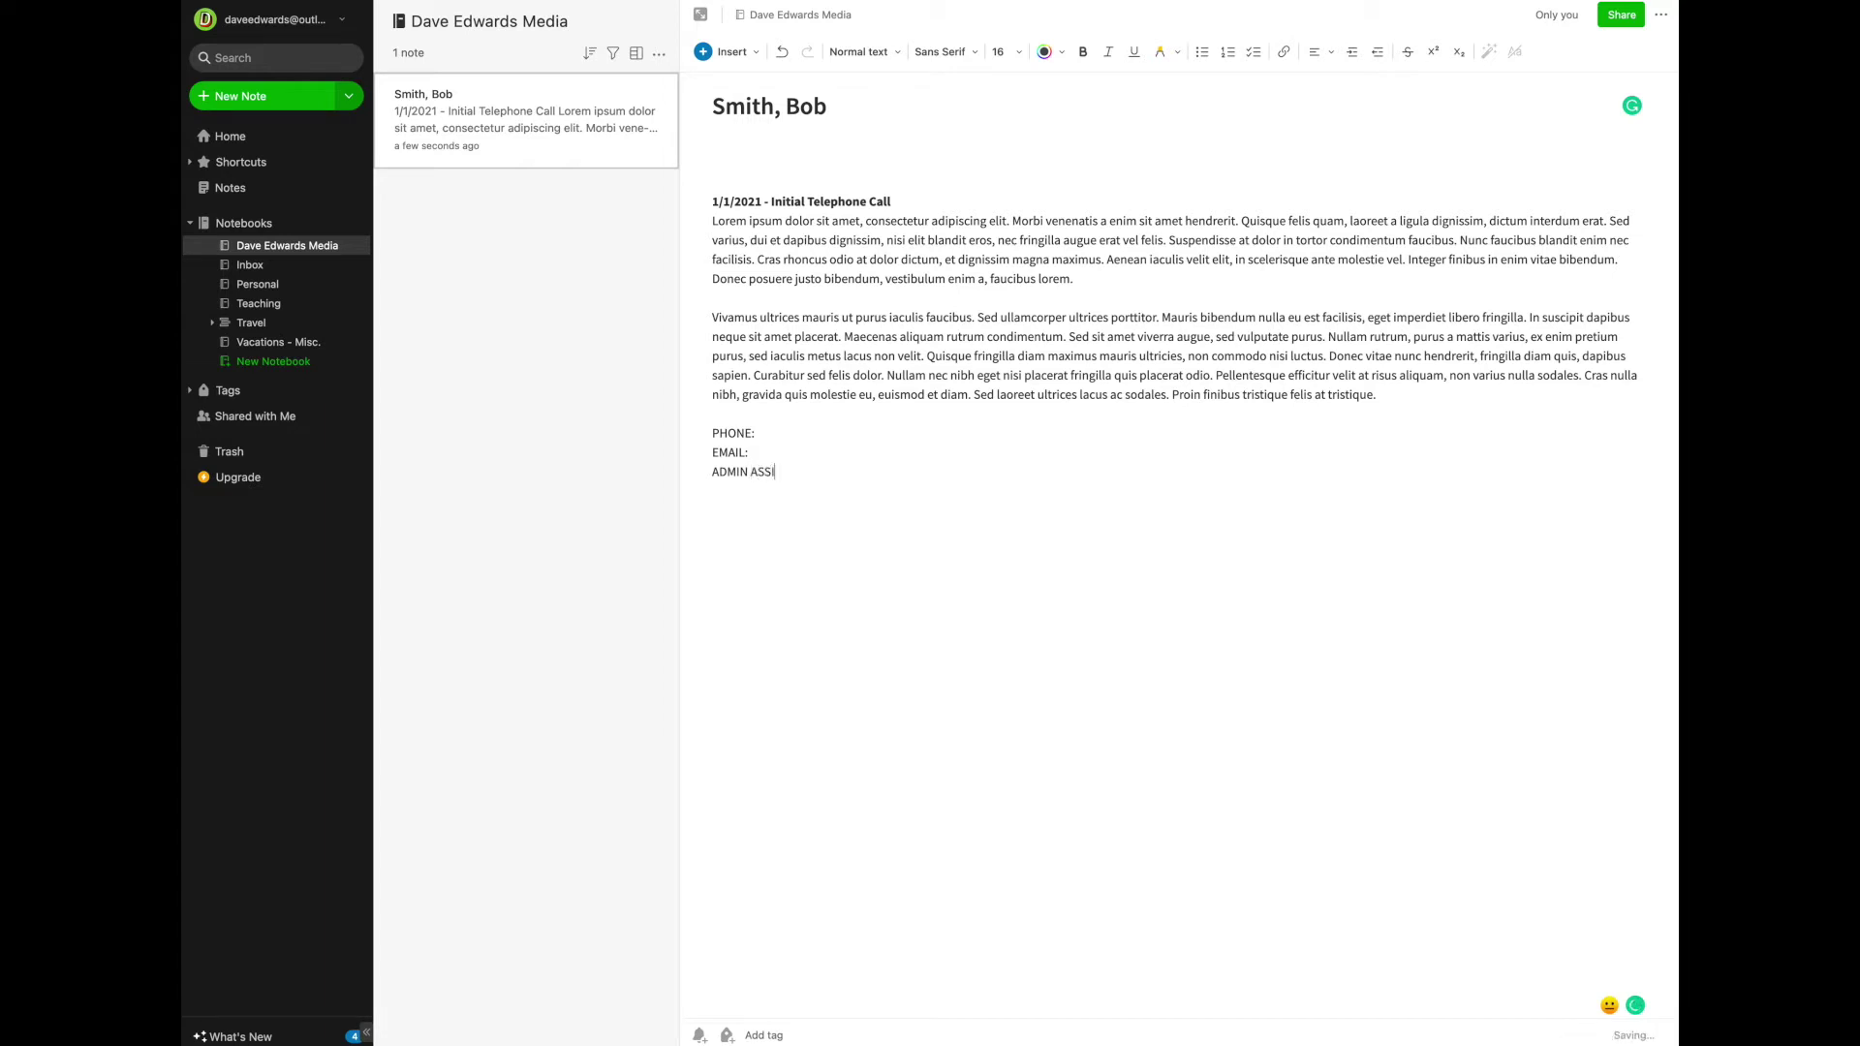
{"action": "type", "text": "STANT:"}
{"action": "key", "text": "Return"}
{"action": "type", "text": "FACTS:"}
- Add a '1/3/21 - Email' line under the title with 'Send Bob the information he requested.'
{"action": "left_click", "coordinate": [719, 170]}
{"action": "key", "text": "Return"}
{"action": "type", "text": "1/3/21"}
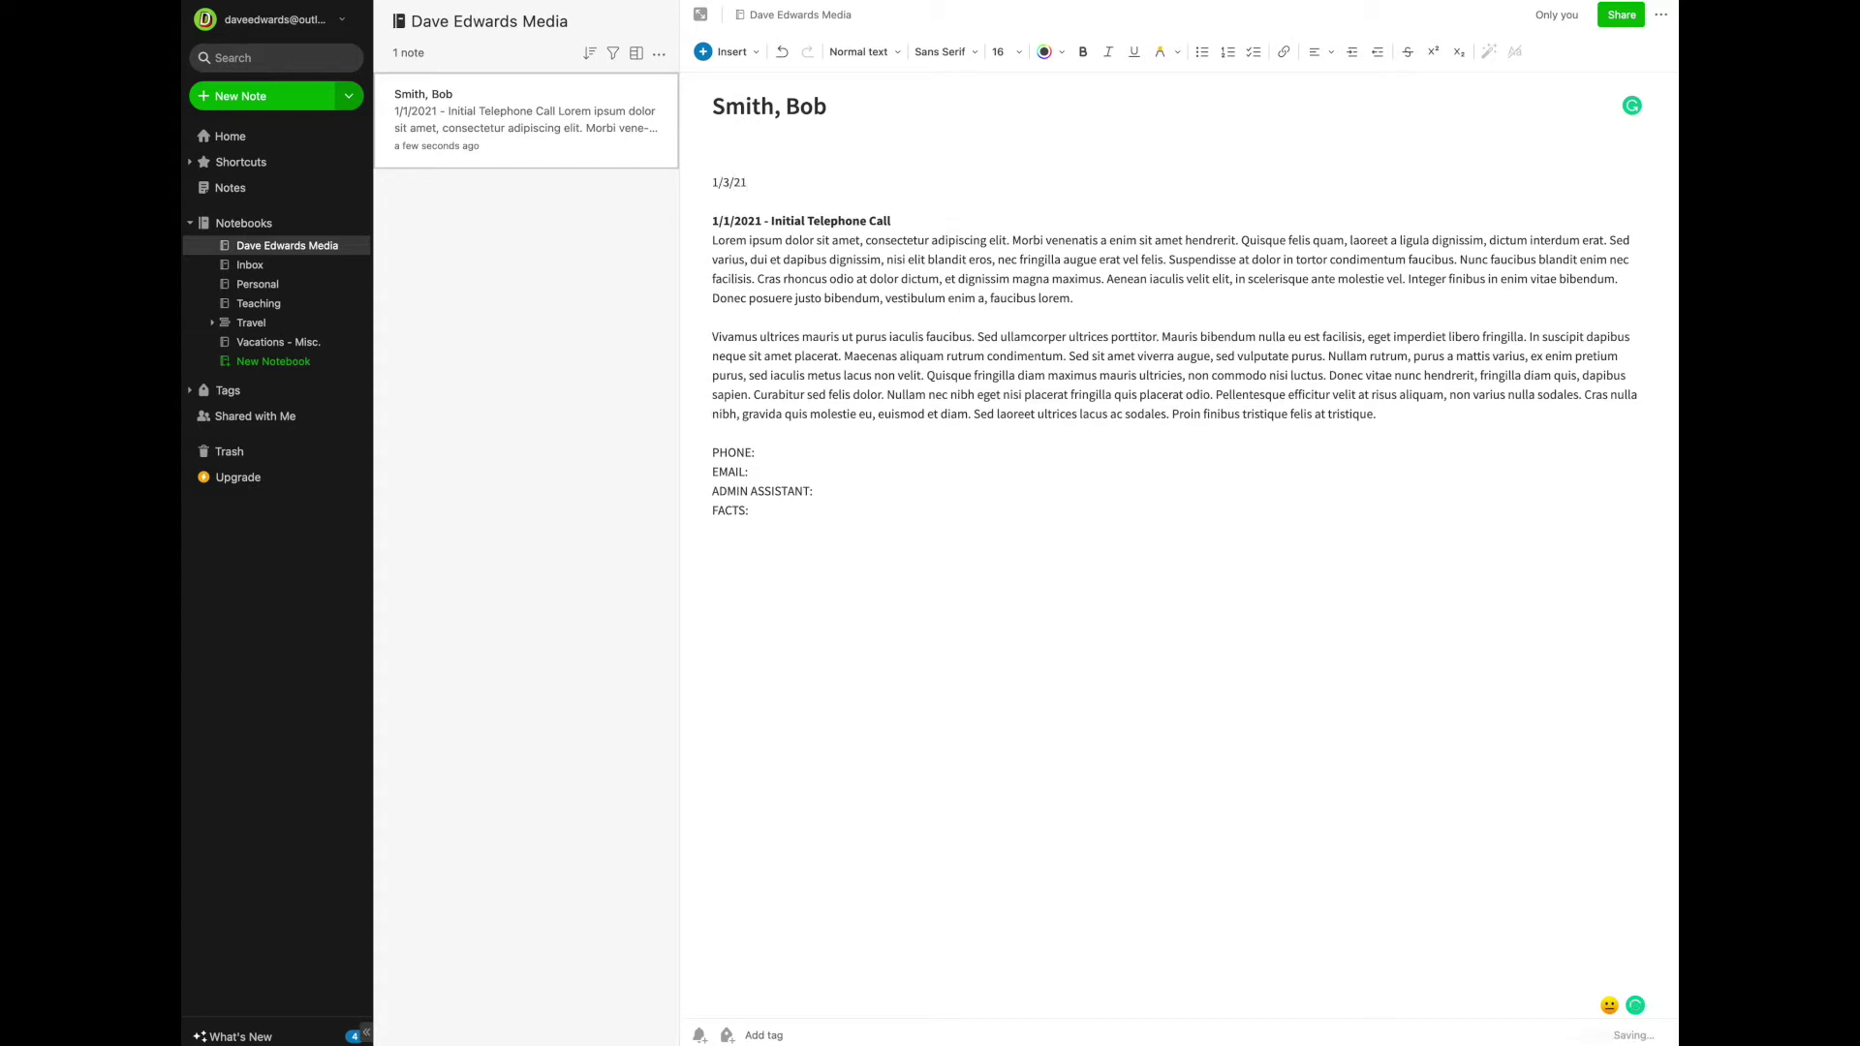
{"action": "type", "text": " - Email"}
{"action": "key", "text": "Return"}
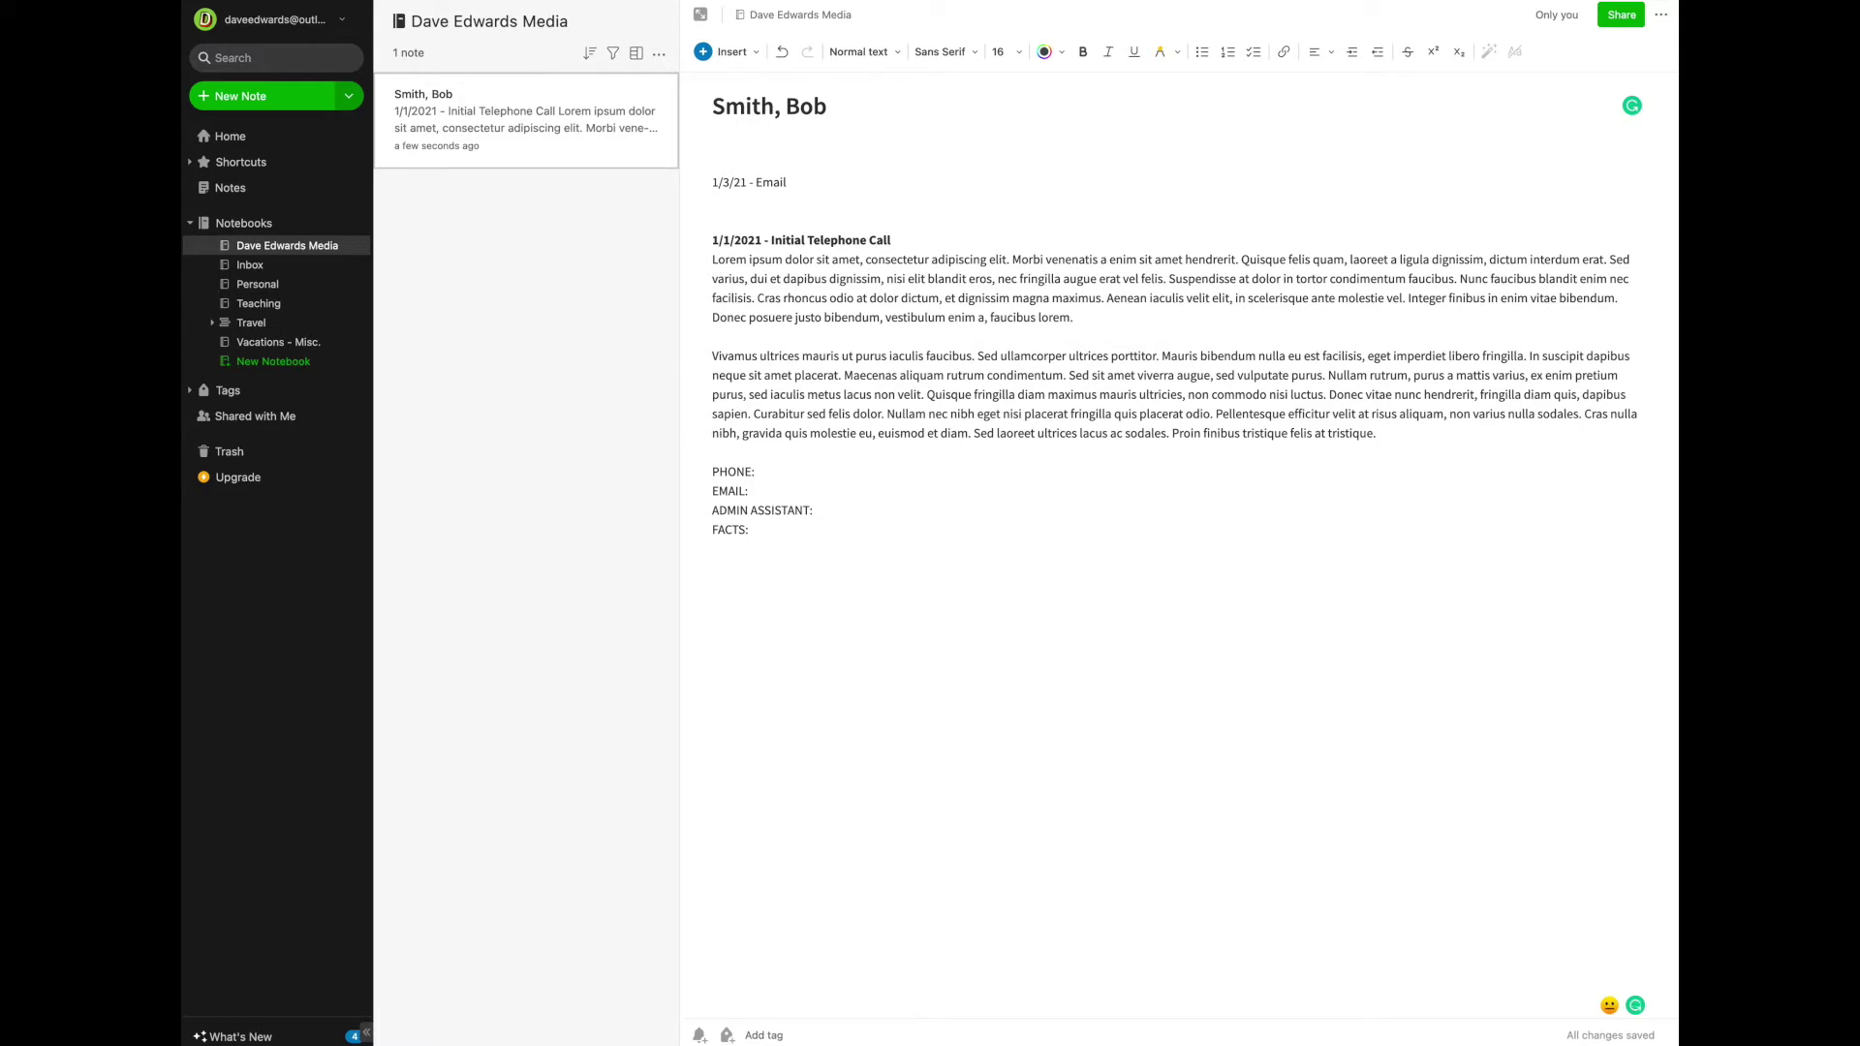
{"action": "type", "text": "Send Bob the information he requested."}
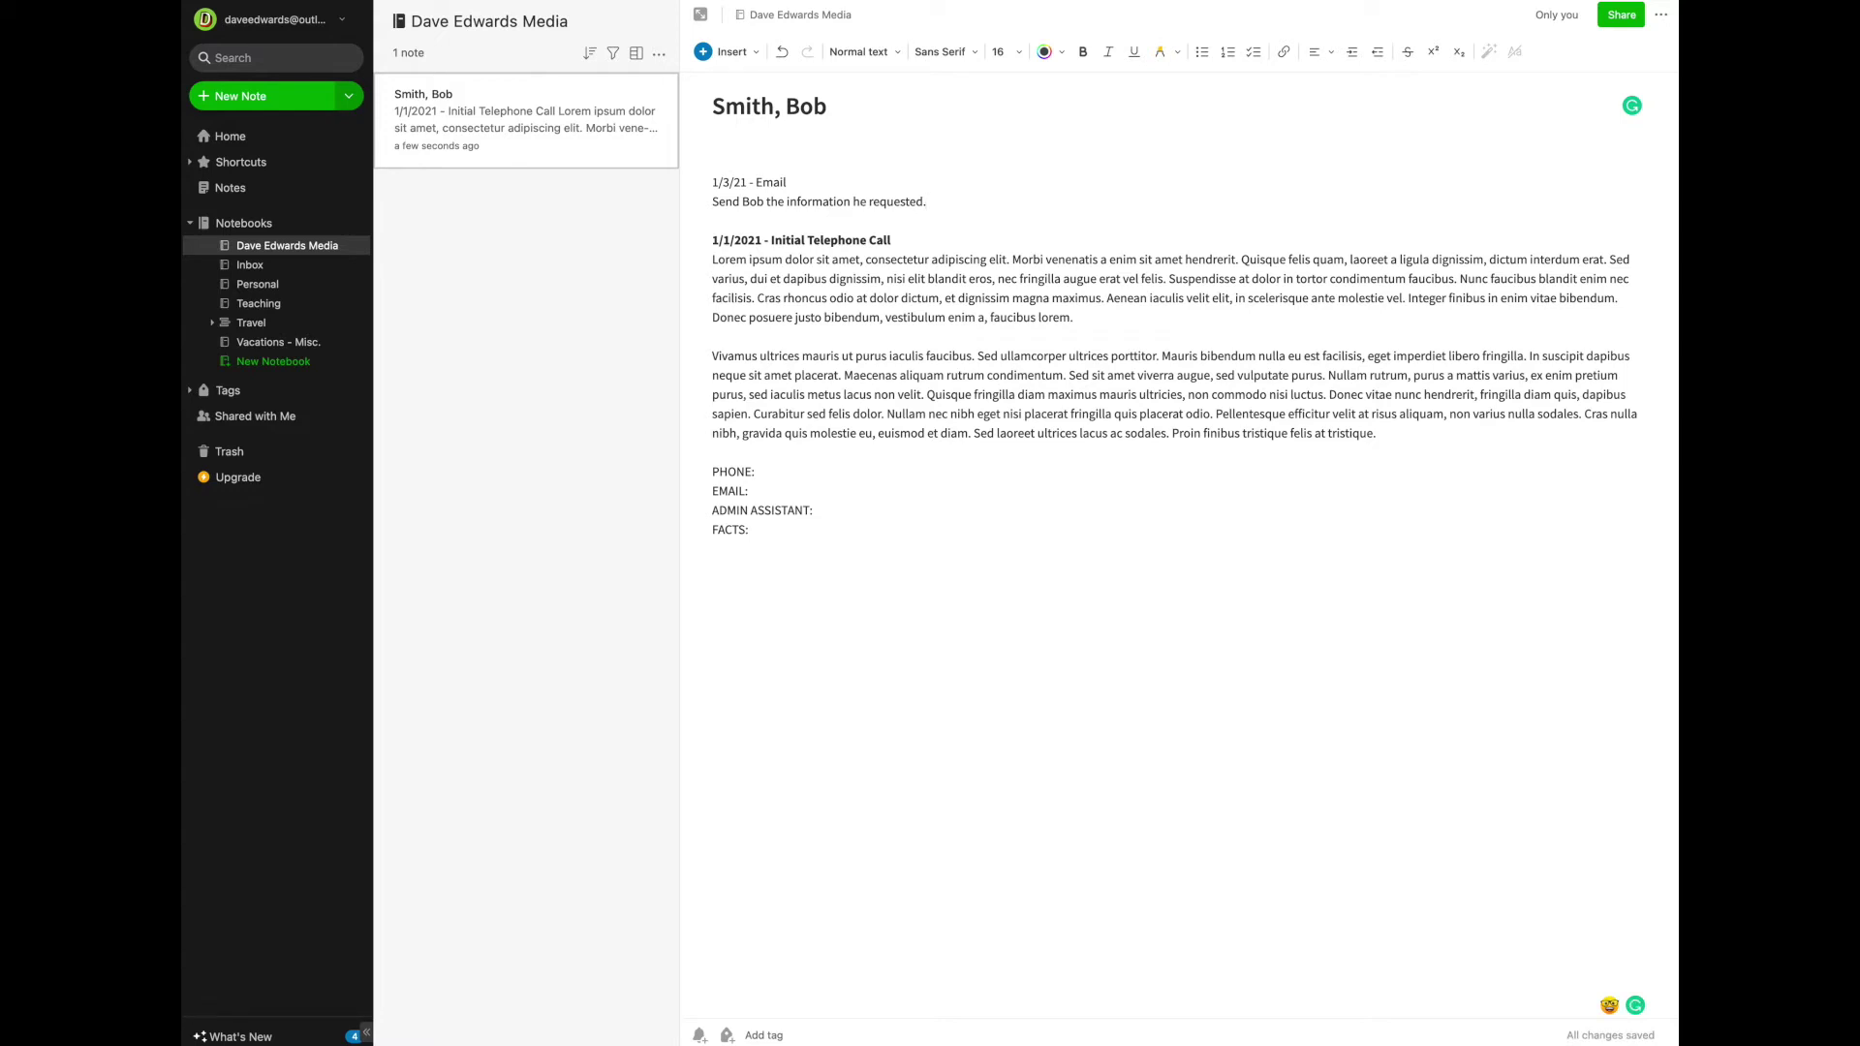
- Add a bulleted list of three 'Bullet' items below the follow-up sentence
{"action": "key", "text": "Return"}
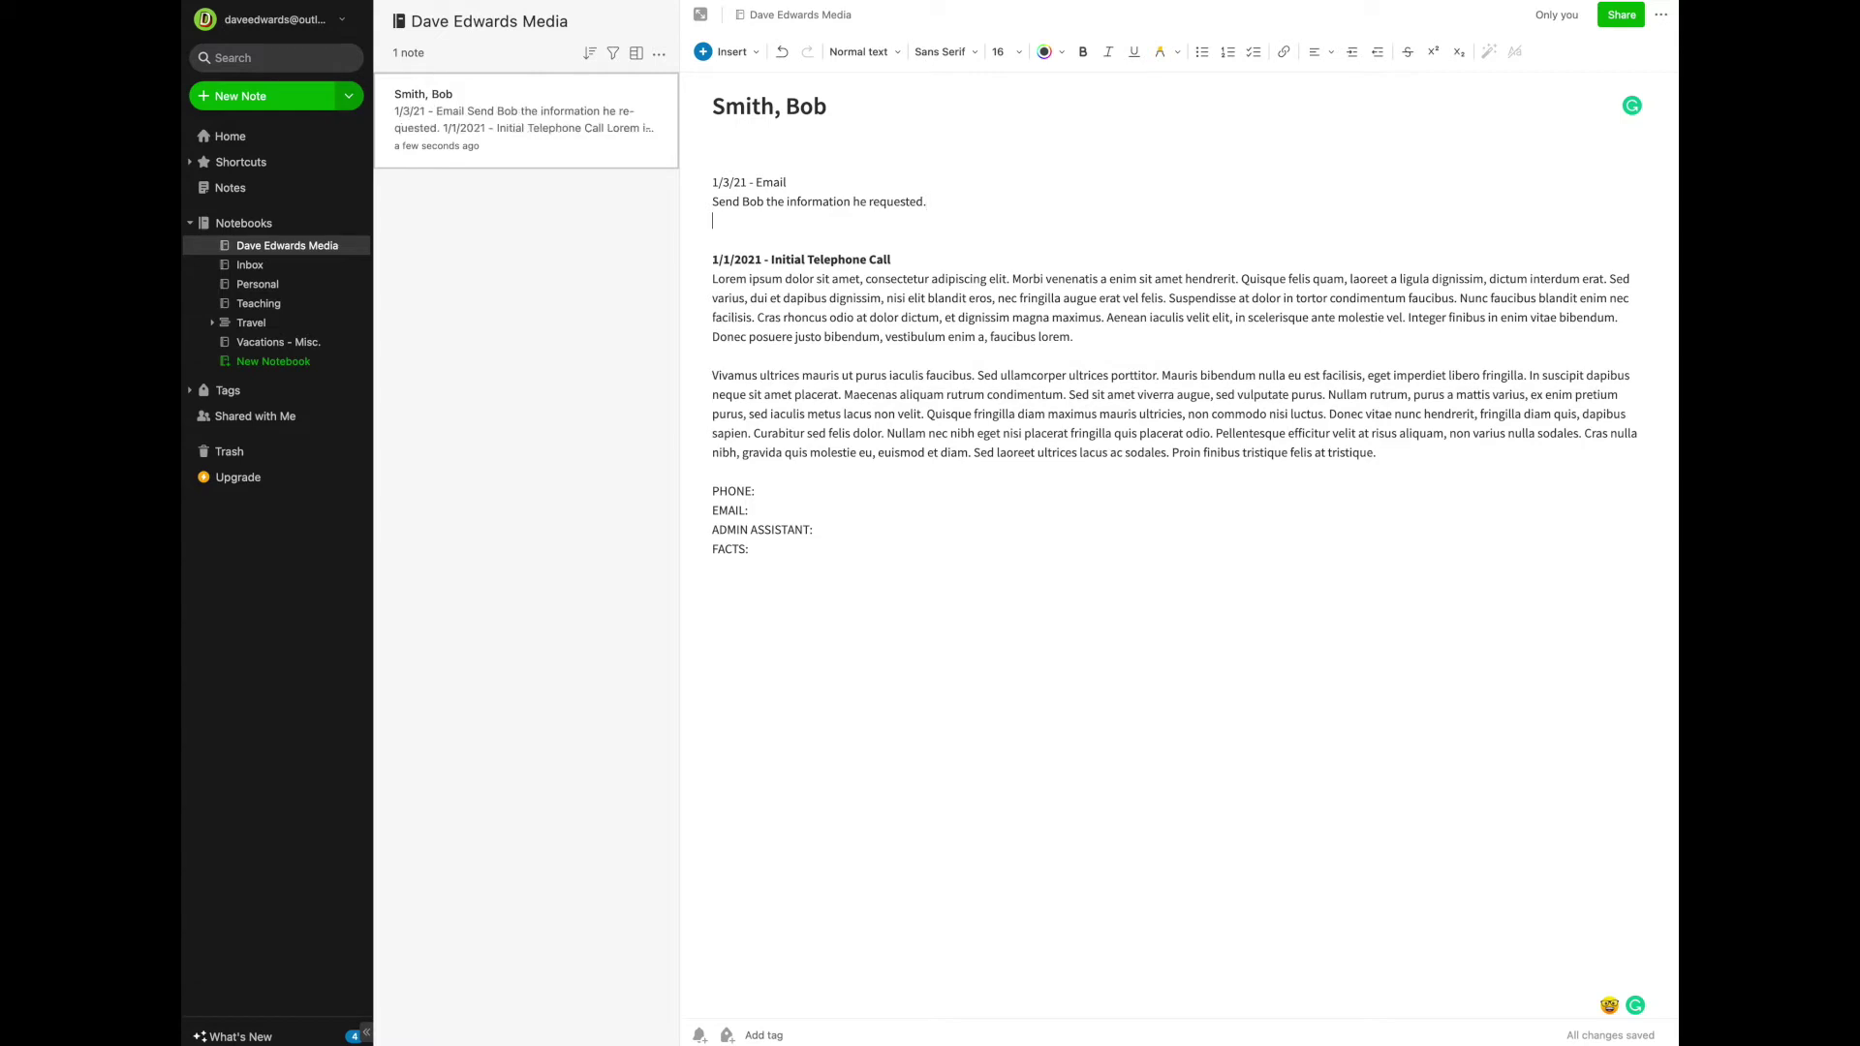
{"action": "type", "text": "* "}
{"action": "type", "text": "Bullet"}
{"action": "key", "text": "Return"}
{"action": "type", "text": "Bu"}
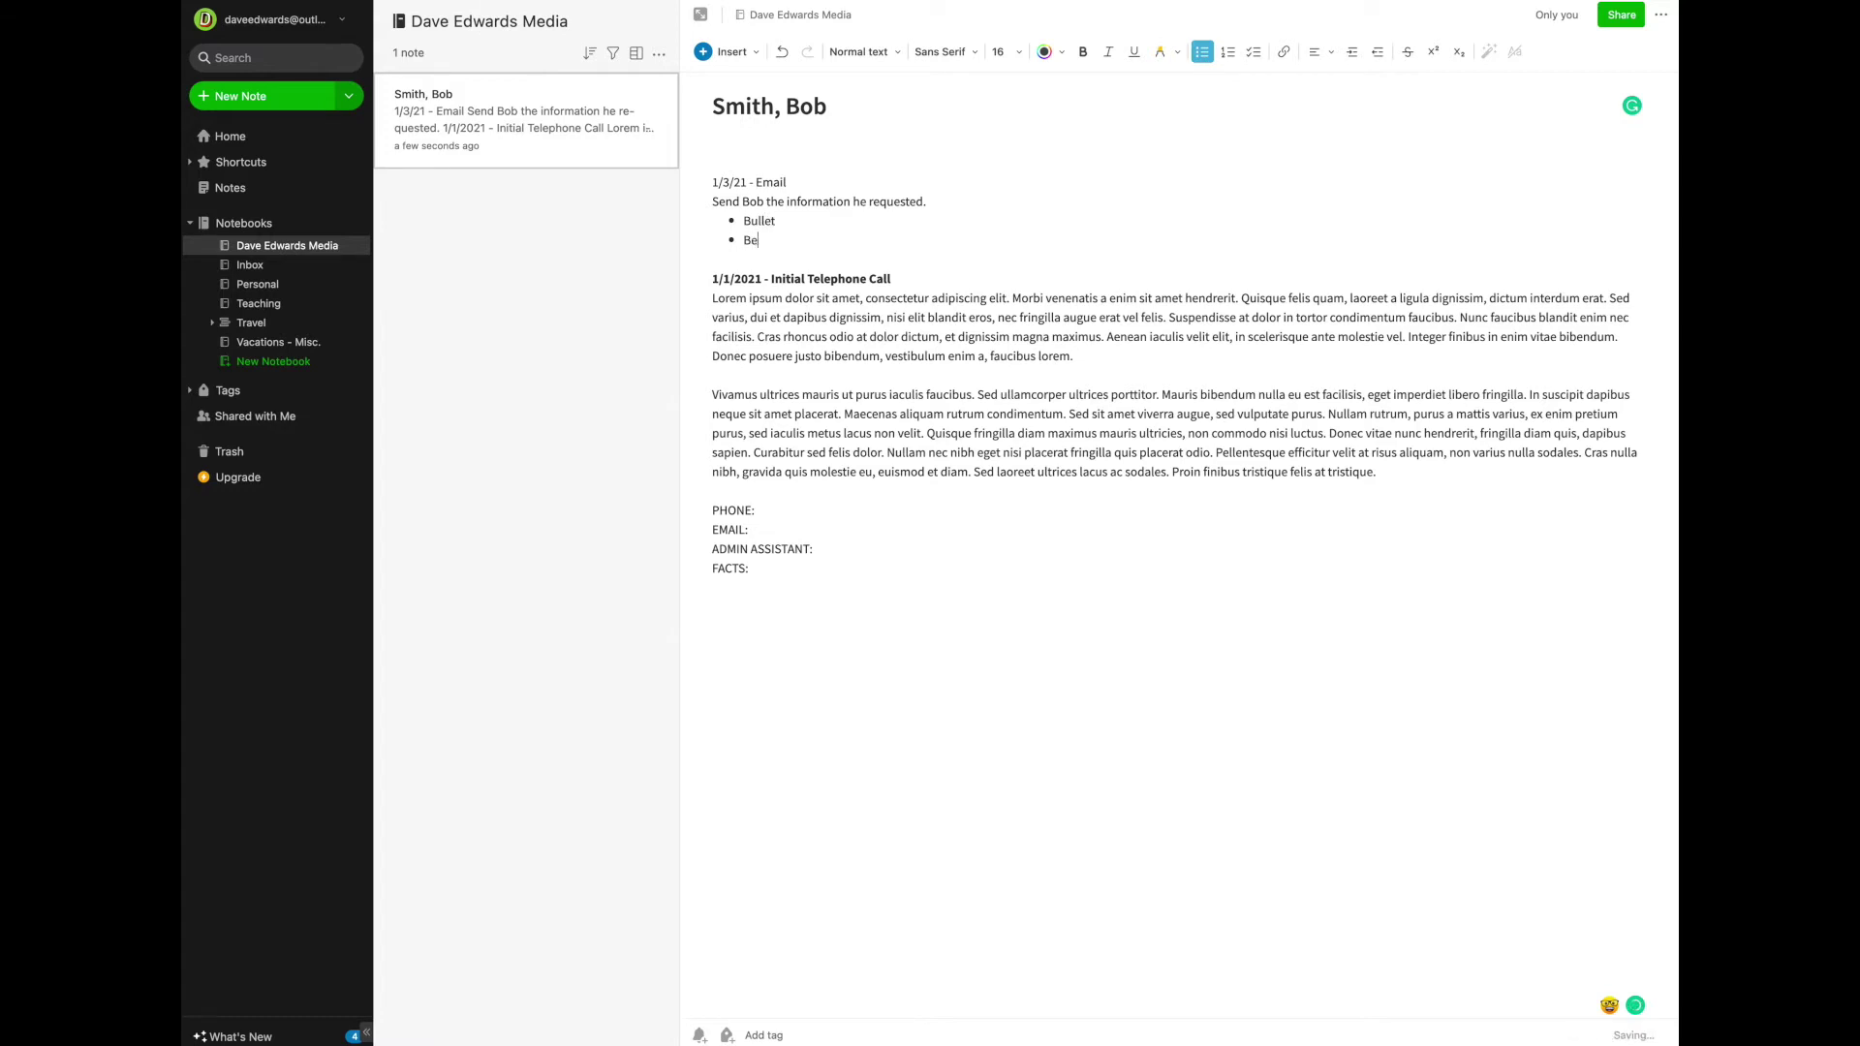
{"action": "type", "text": "llet"}
{"action": "key", "text": "Return"}
{"action": "type", "text": "Bullet"}
{"action": "key", "text": "Return"}
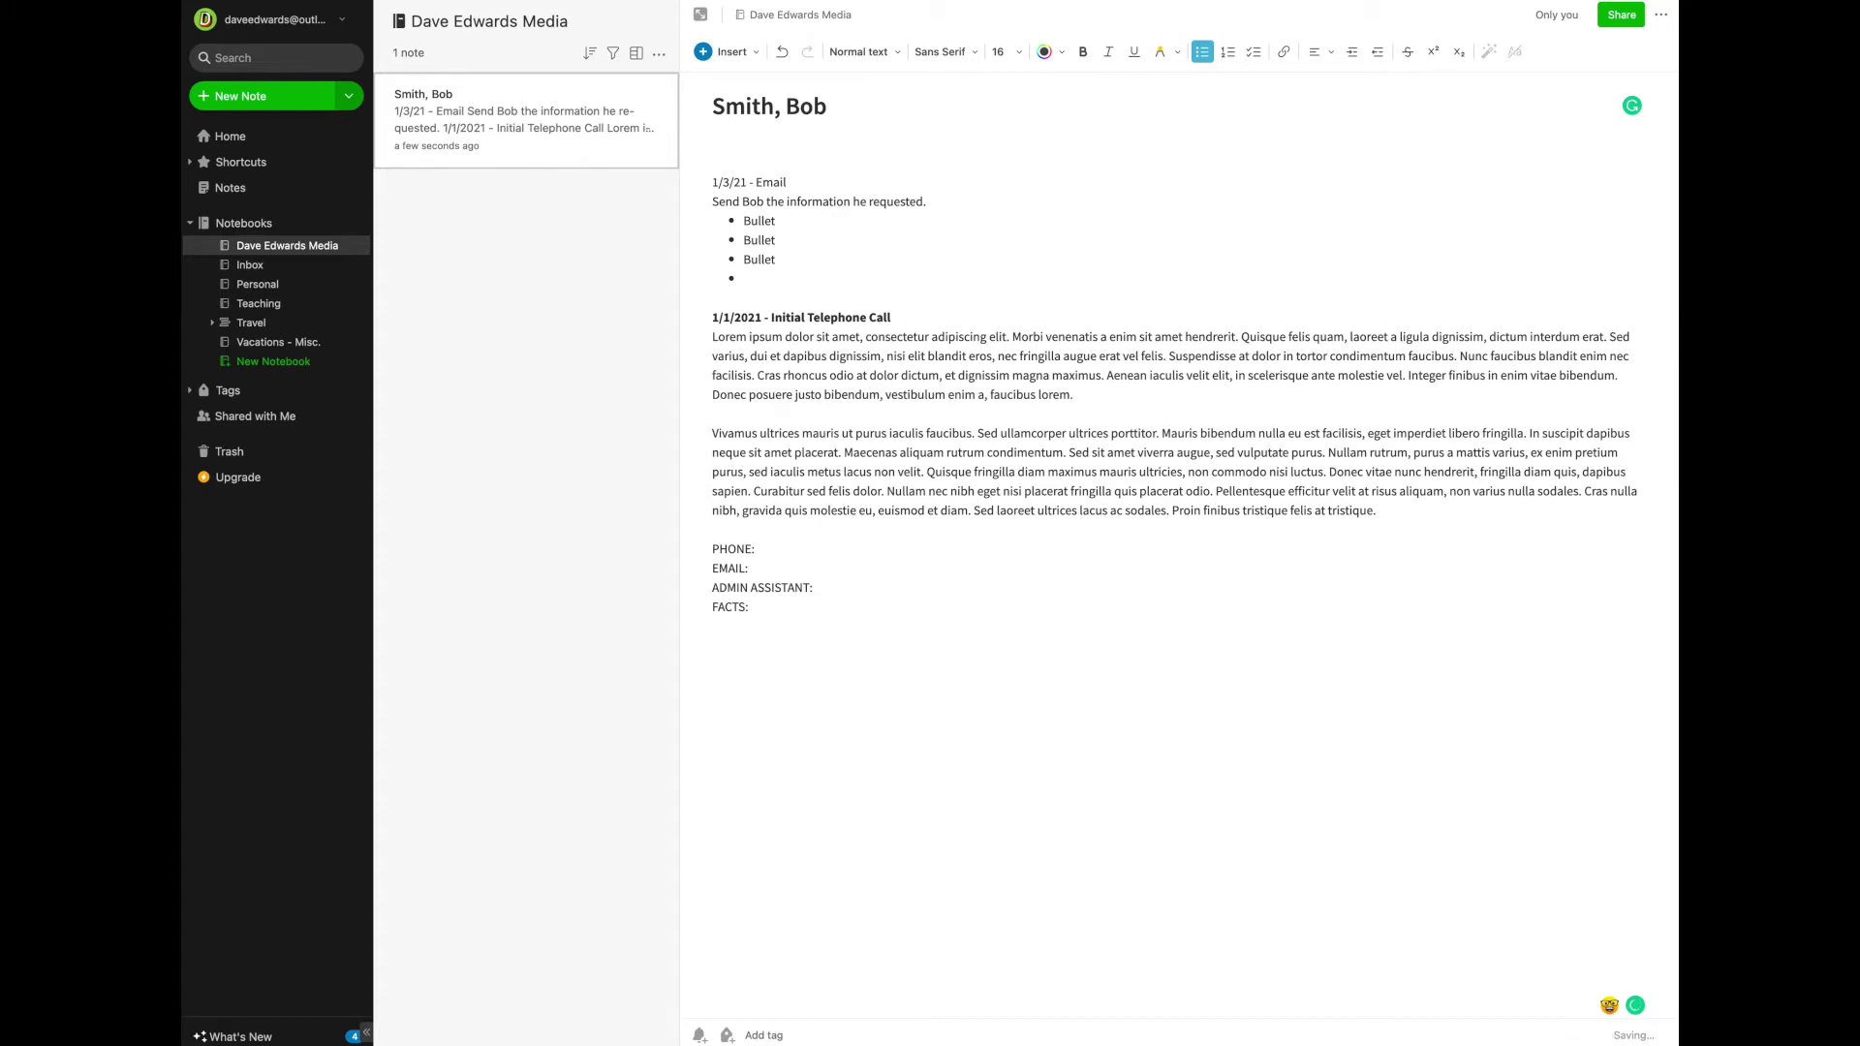
{"action": "key", "text": "Return"}
- Bold the '1/3/21 - Email' heading to match the call entry heading
{"action": "left_click_drag", "start_coordinate": [790, 180], "coordinate": [678, 181]}
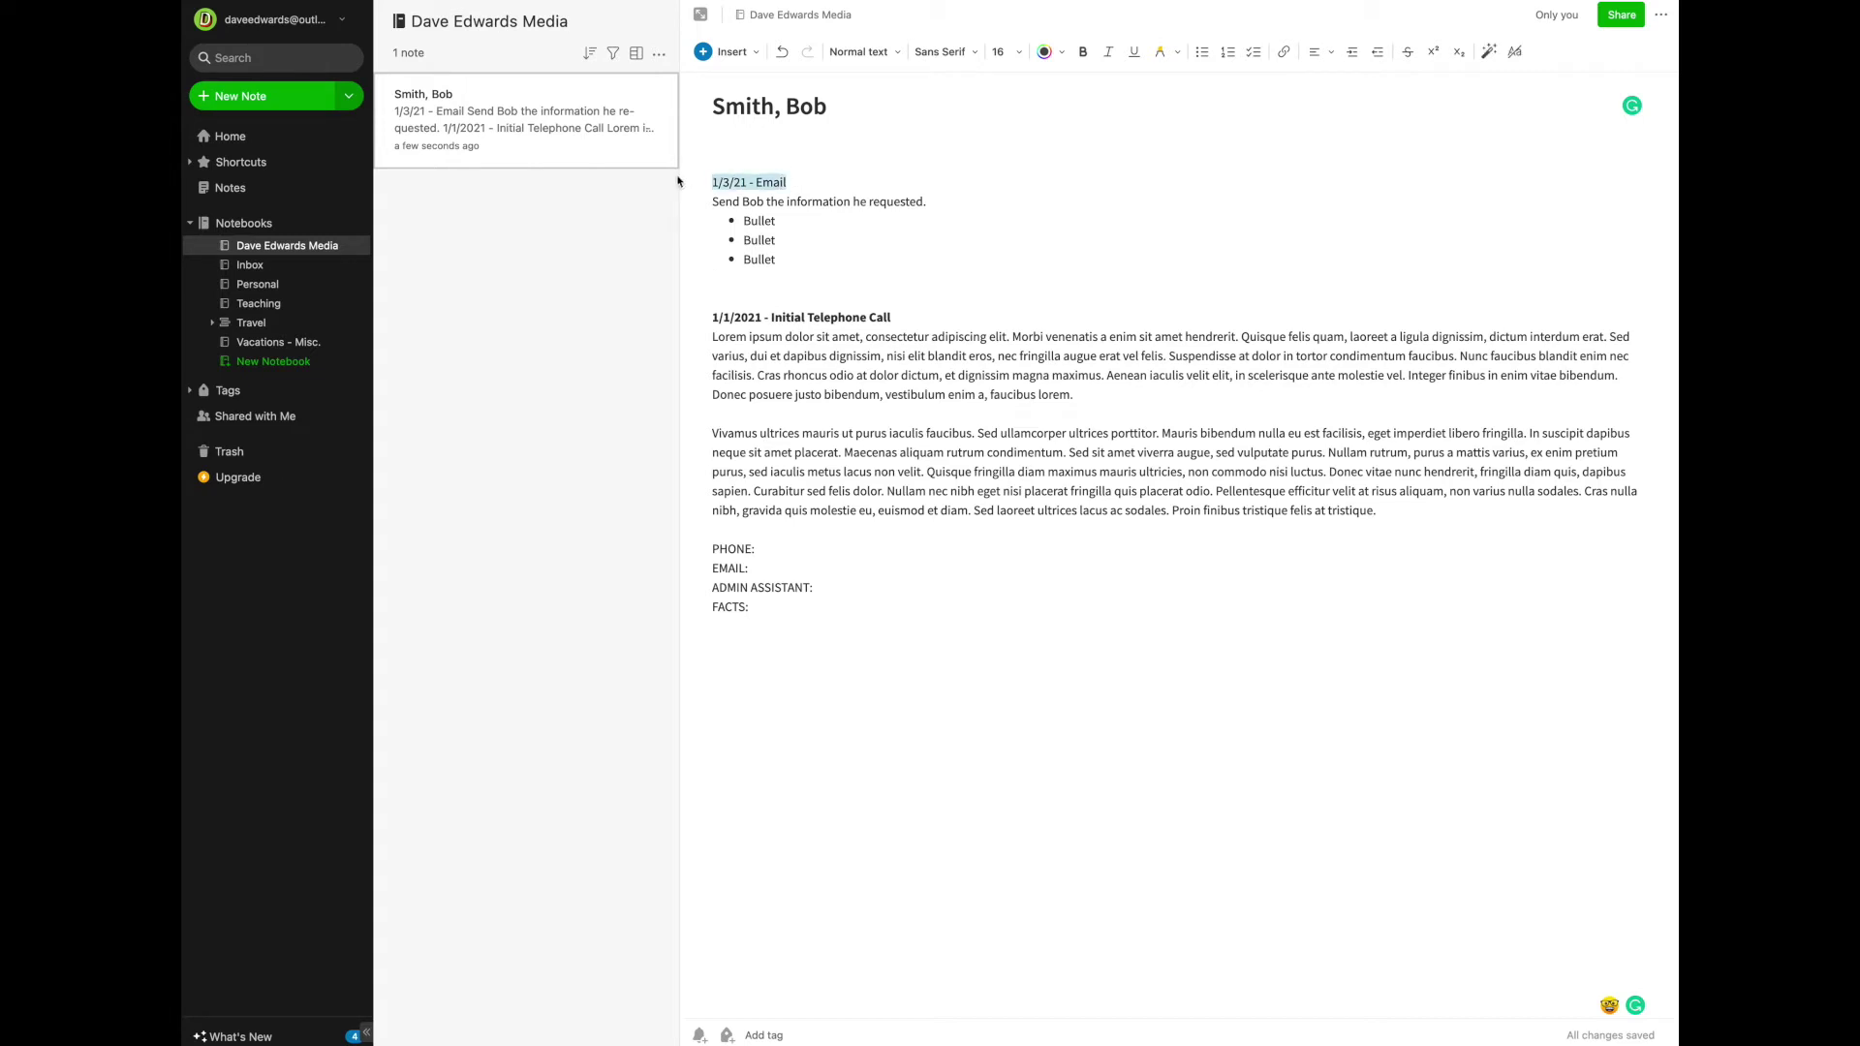
{"action": "left_click", "coordinate": [1083, 51]}
{"action": "left_click", "coordinate": [819, 155]}
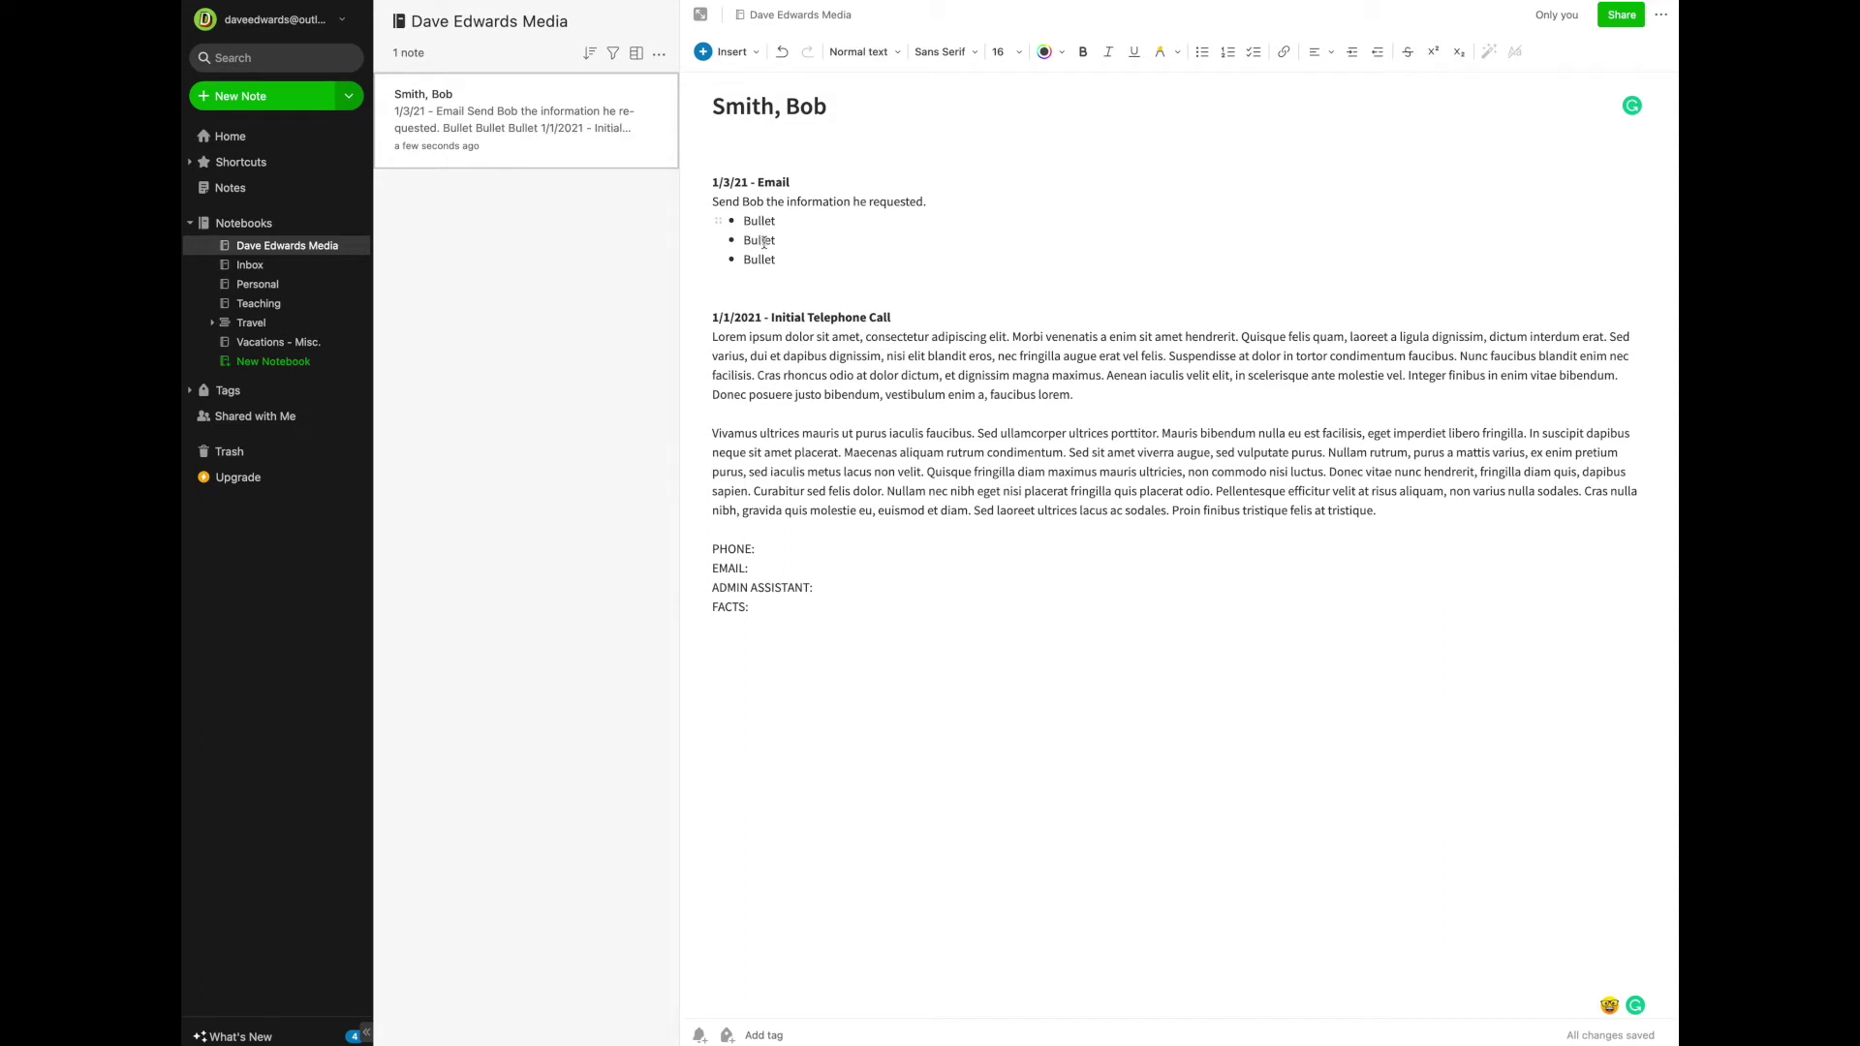
{"action": "left_click_drag", "start_coordinate": [777, 261], "coordinate": [710, 201]}
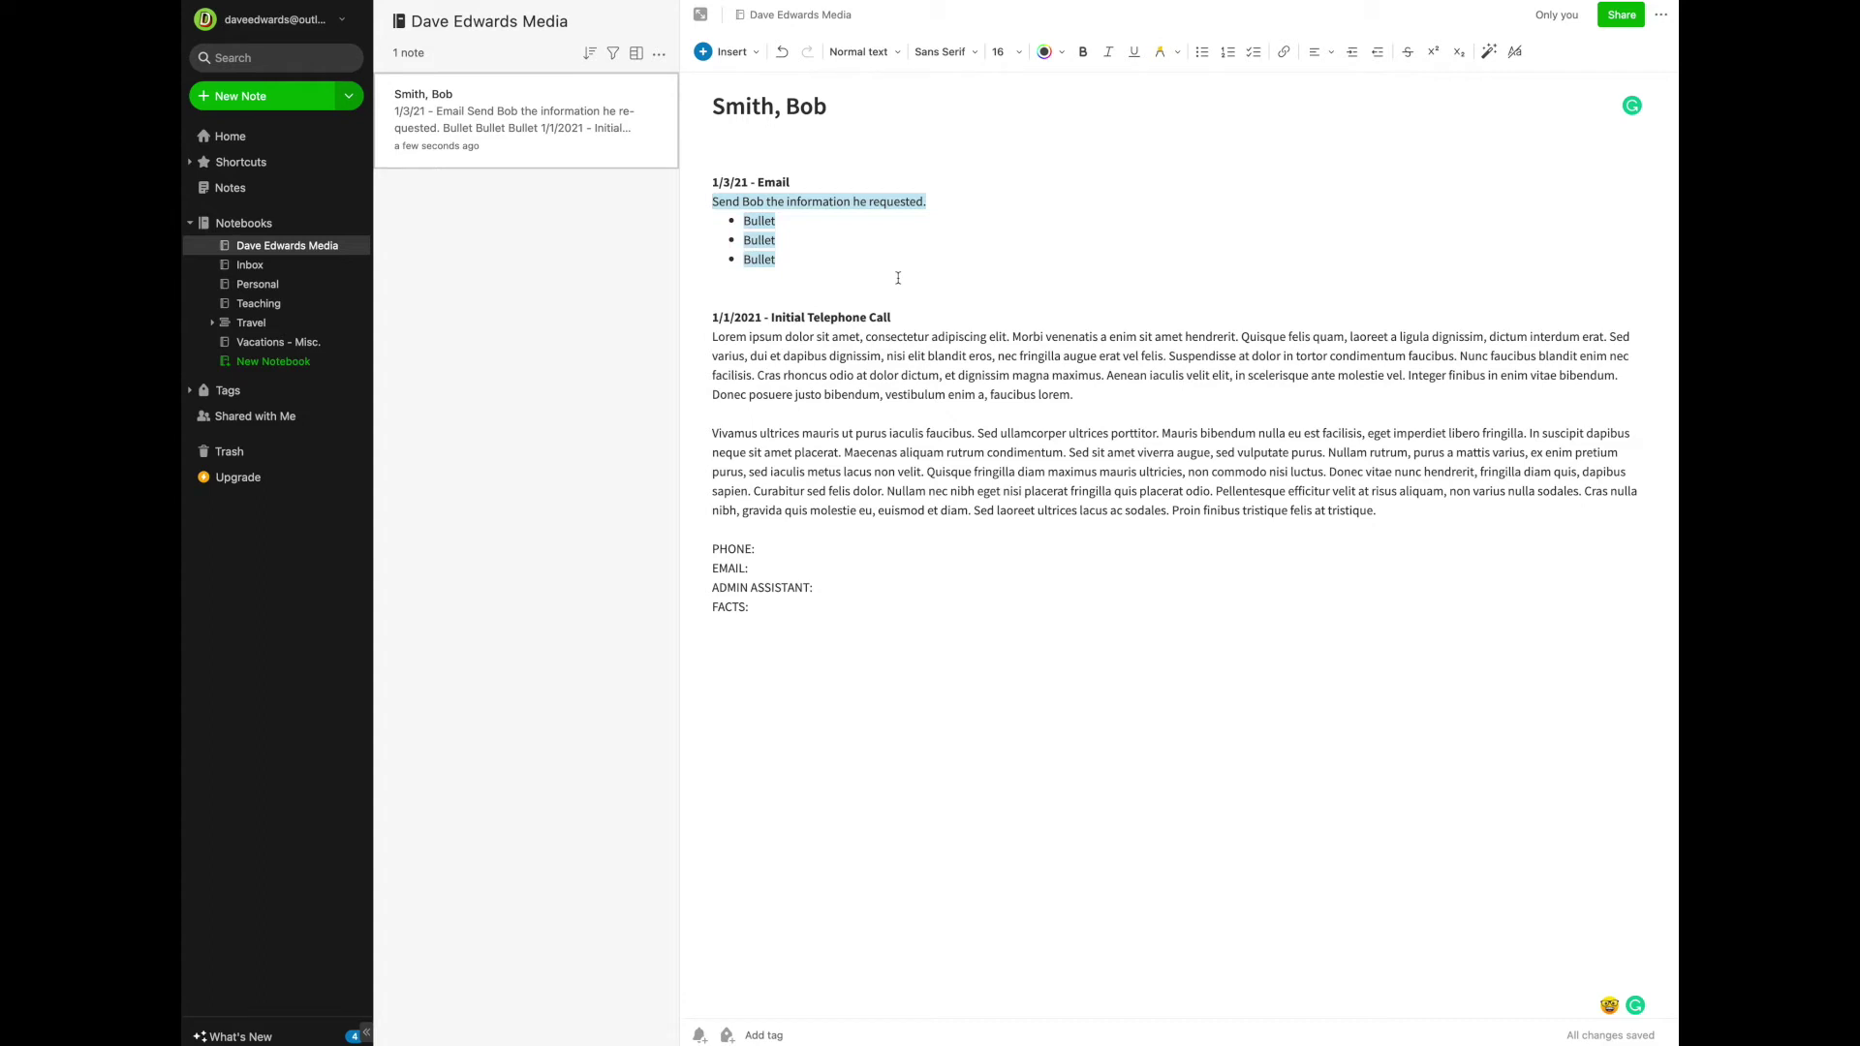
{"action": "left_click", "coordinate": [733, 289]}
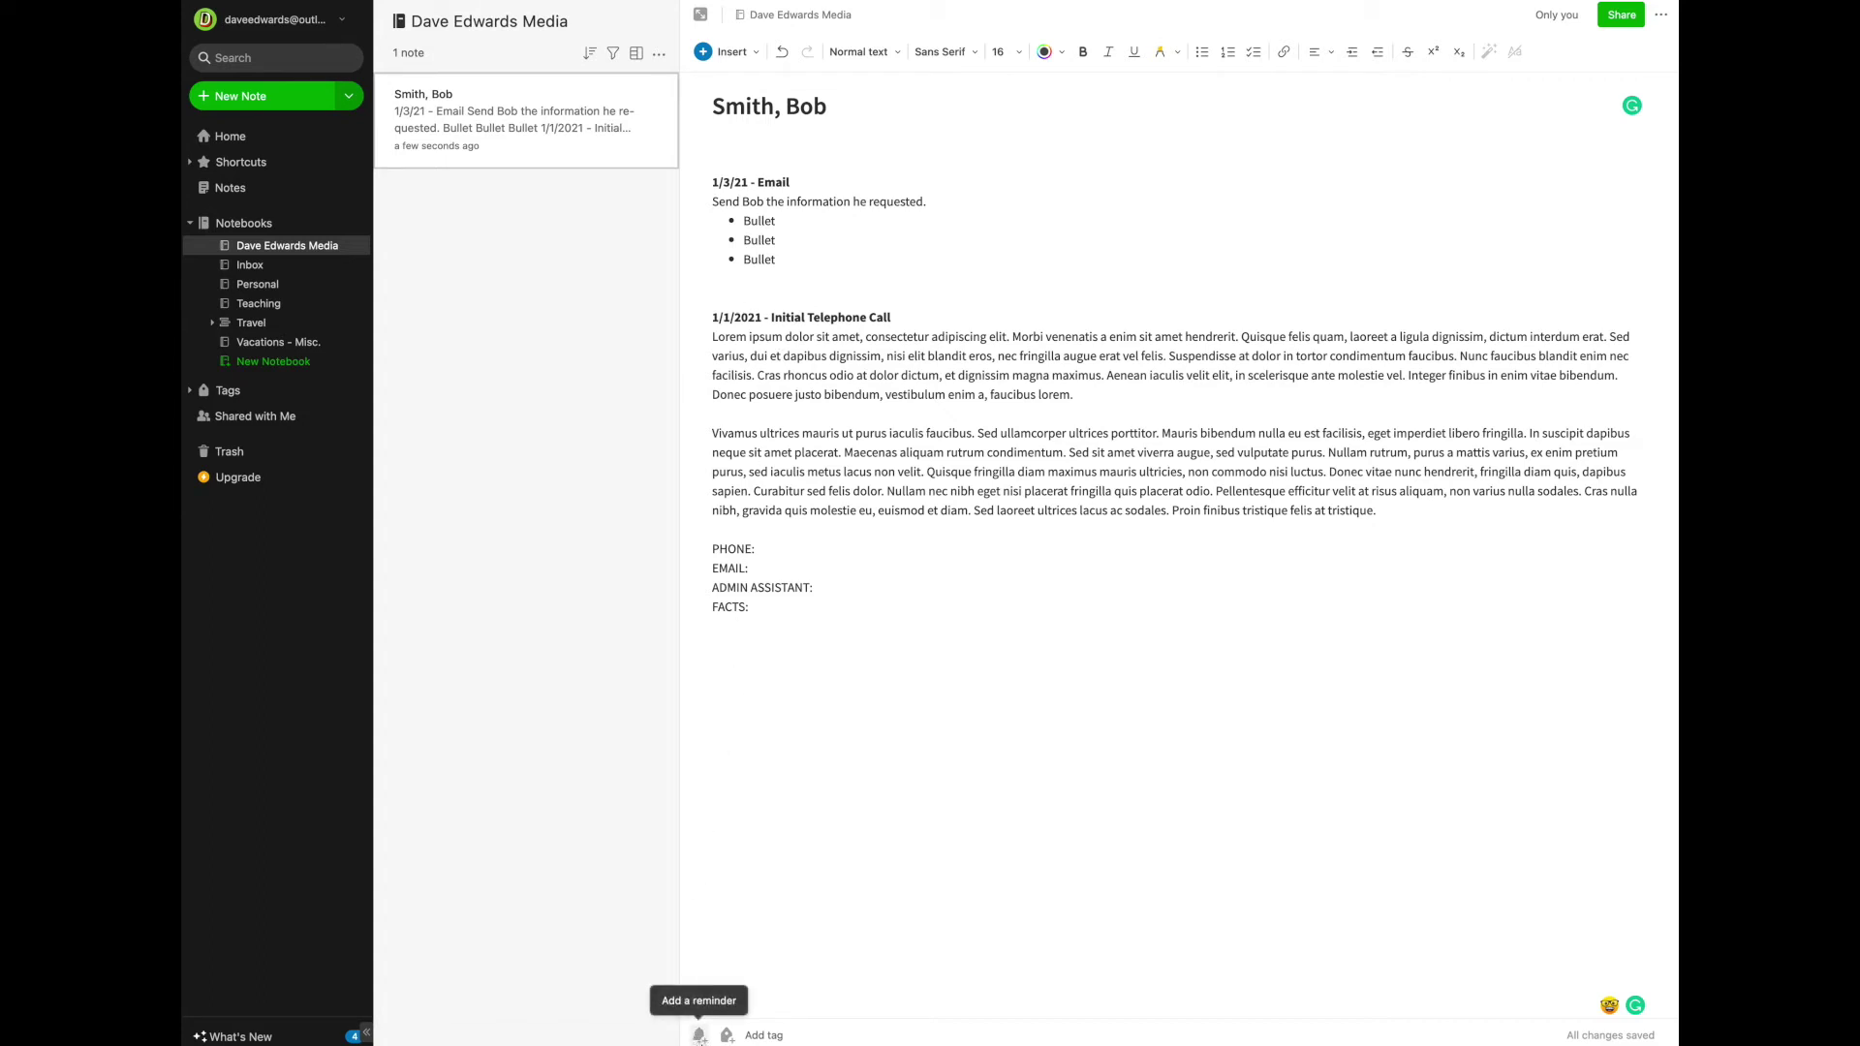
- Add a note reminder for tomorrow, April 11, at 9:00 AM
{"action": "left_click", "coordinate": [699, 1036]}
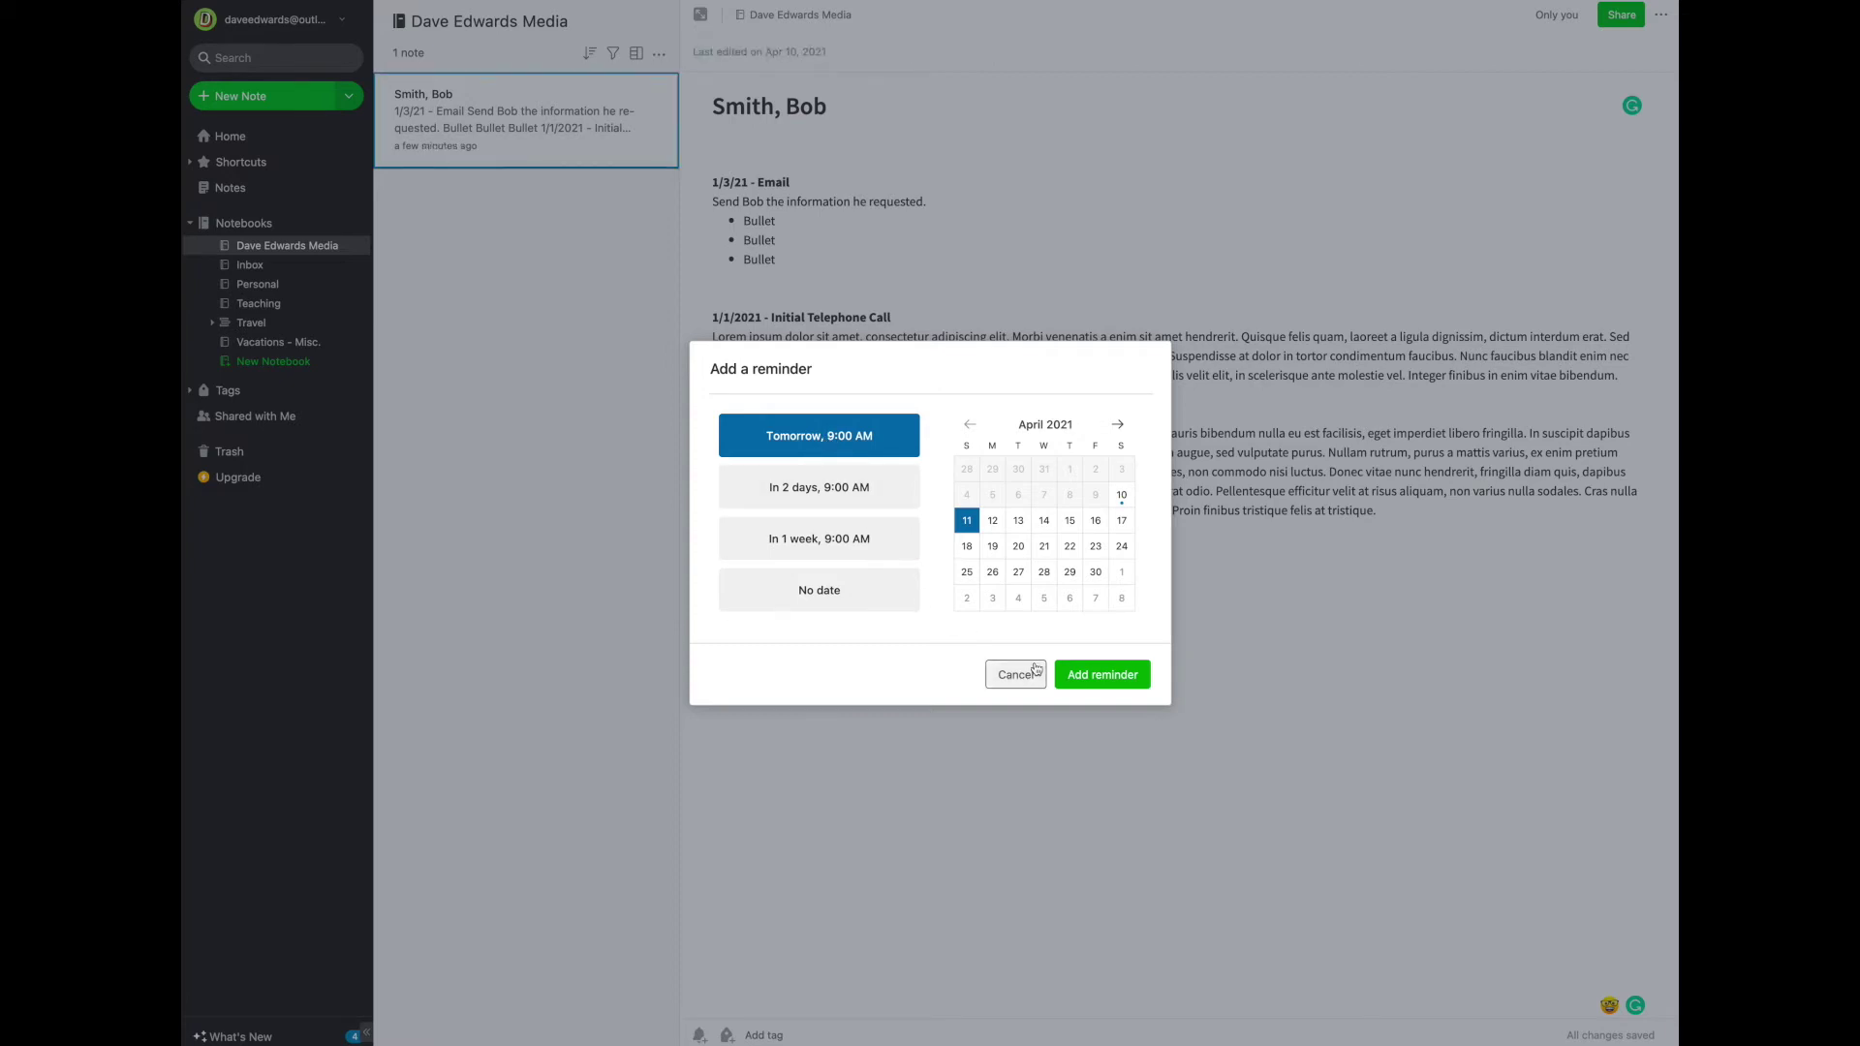
{"action": "left_click", "coordinate": [1103, 674]}
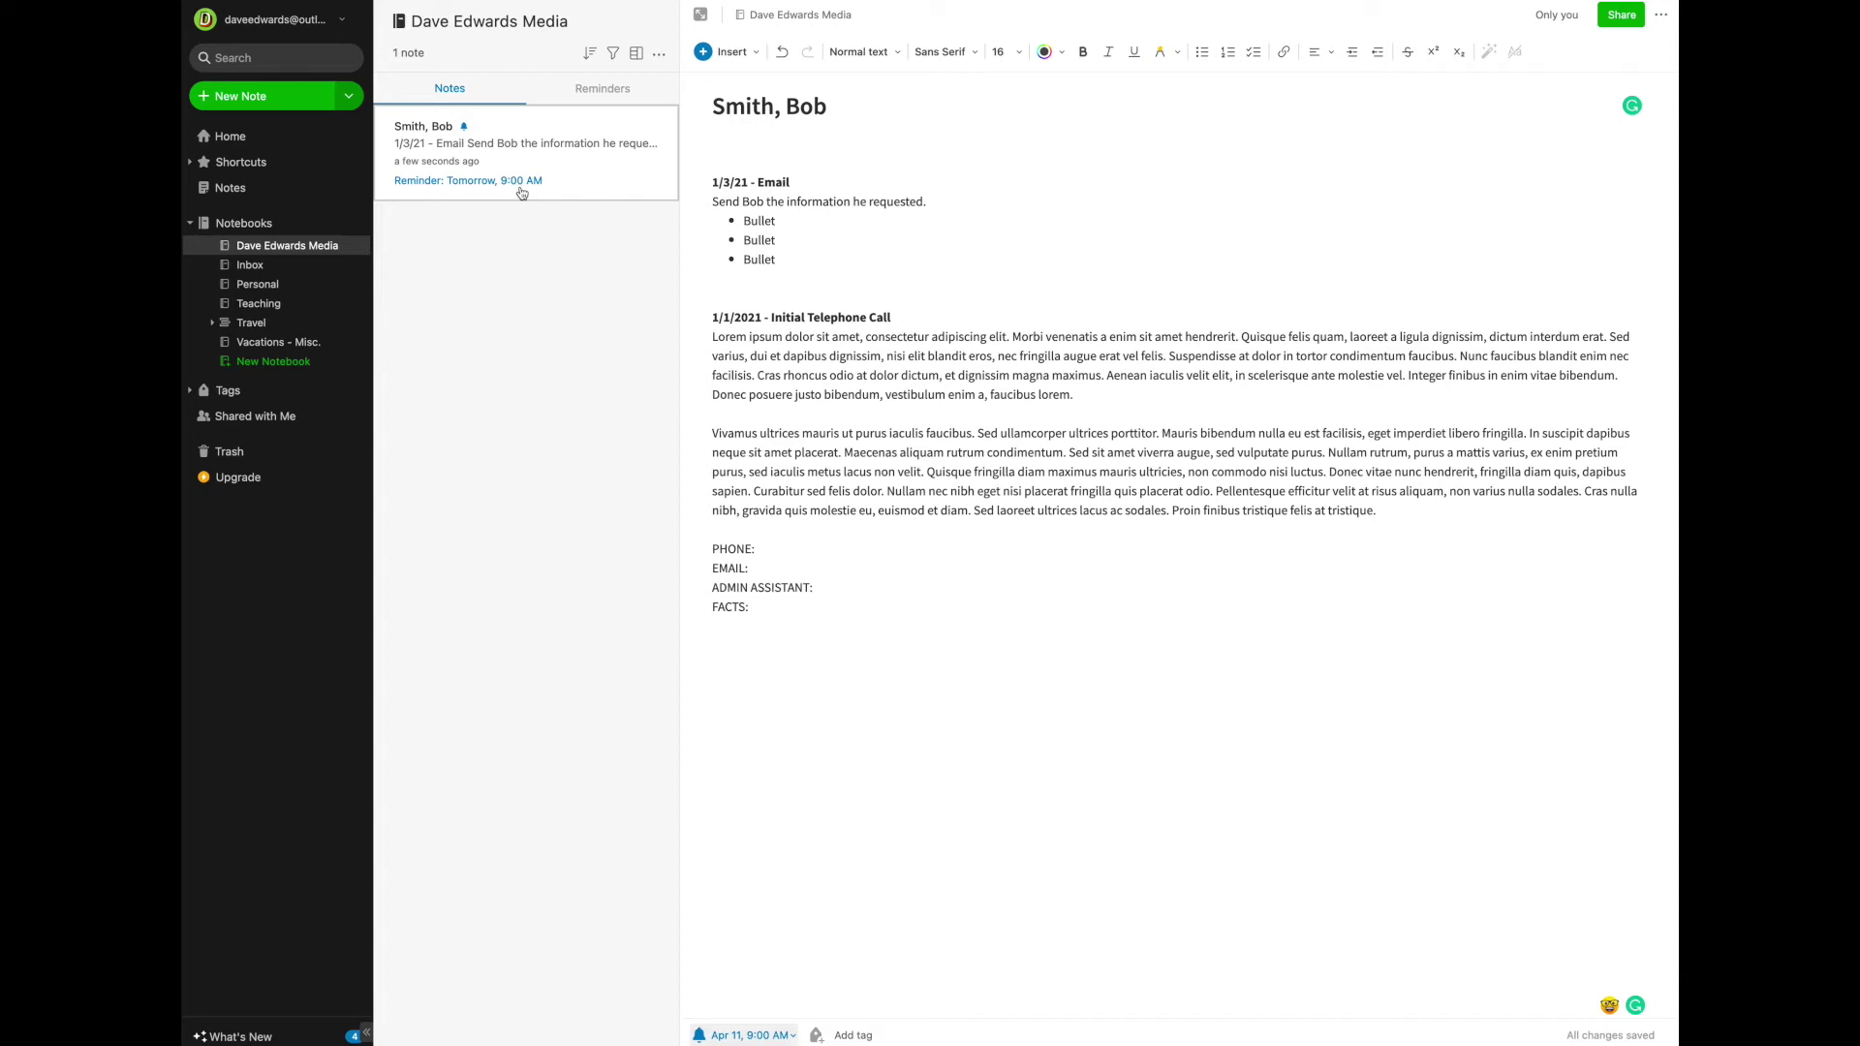
{"action": "left_click", "coordinate": [520, 182]}
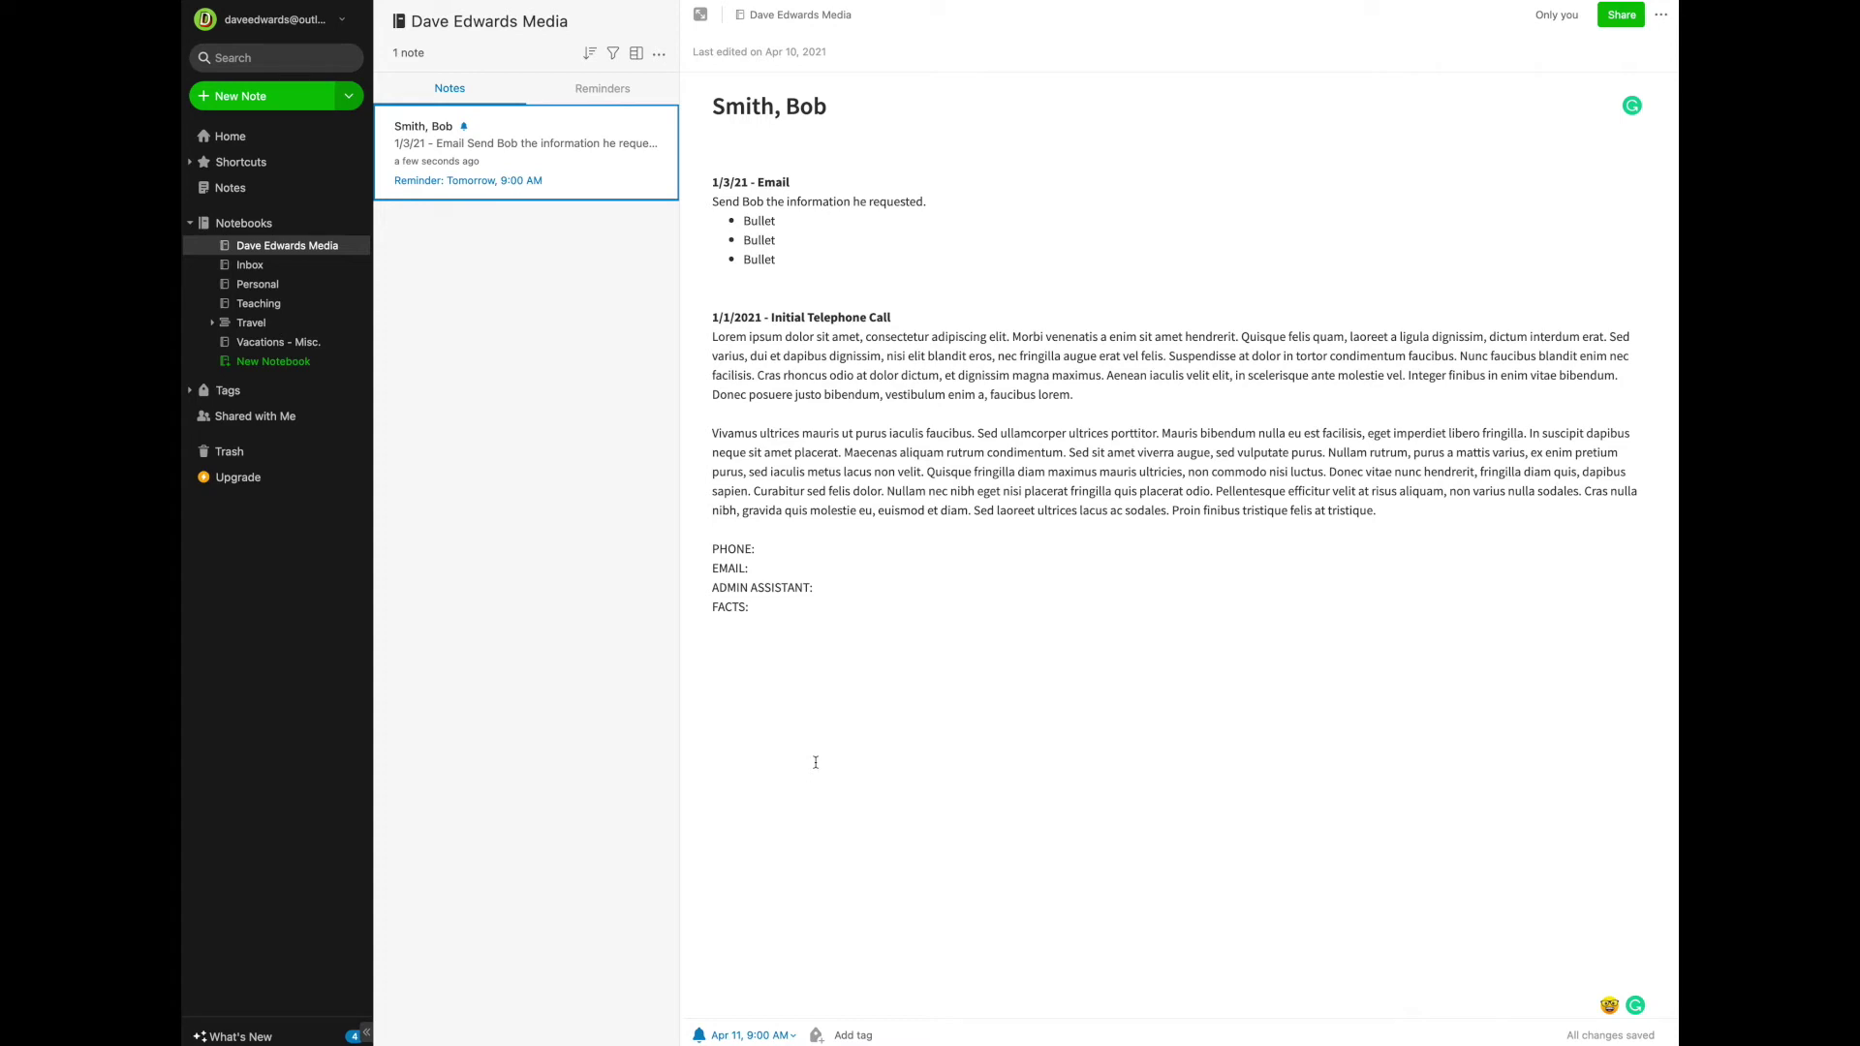
- Change the reminder date to April 12, keeping 9:00 AM
{"action": "left_click", "coordinate": [792, 1035]}
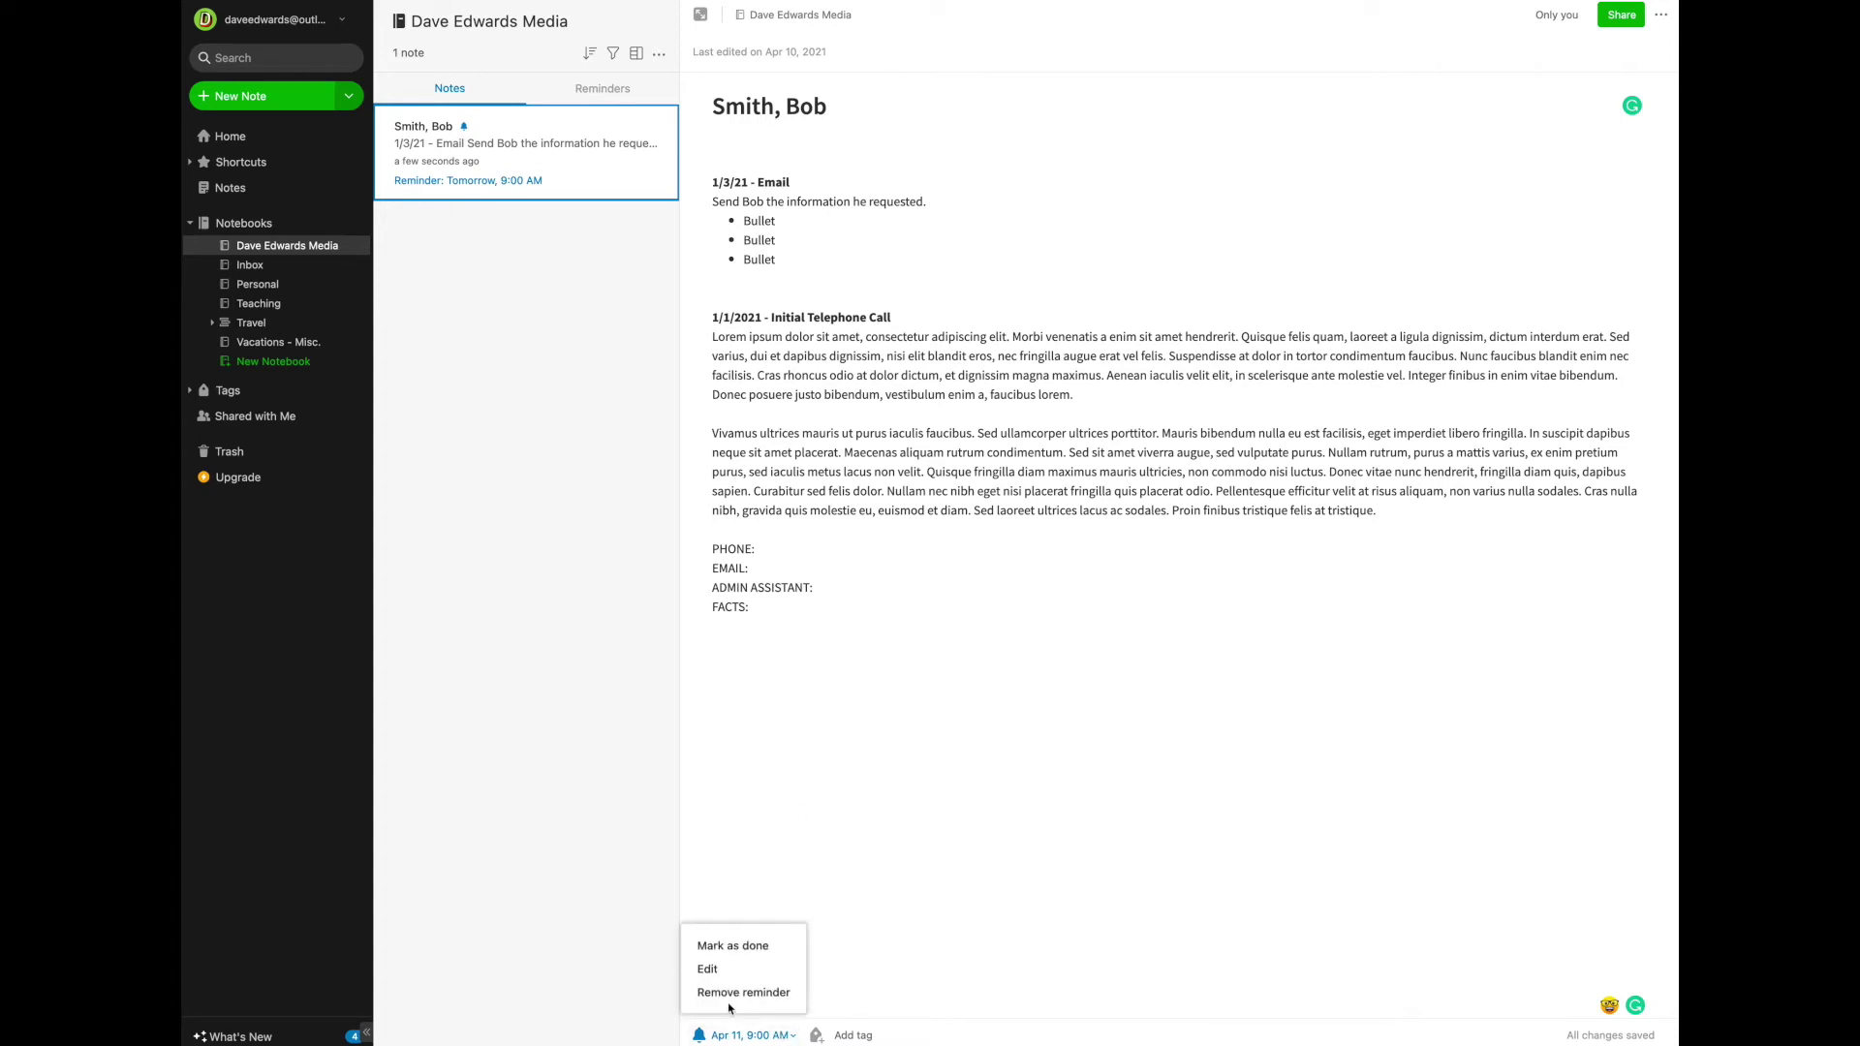
{"action": "left_click", "coordinate": [708, 970]}
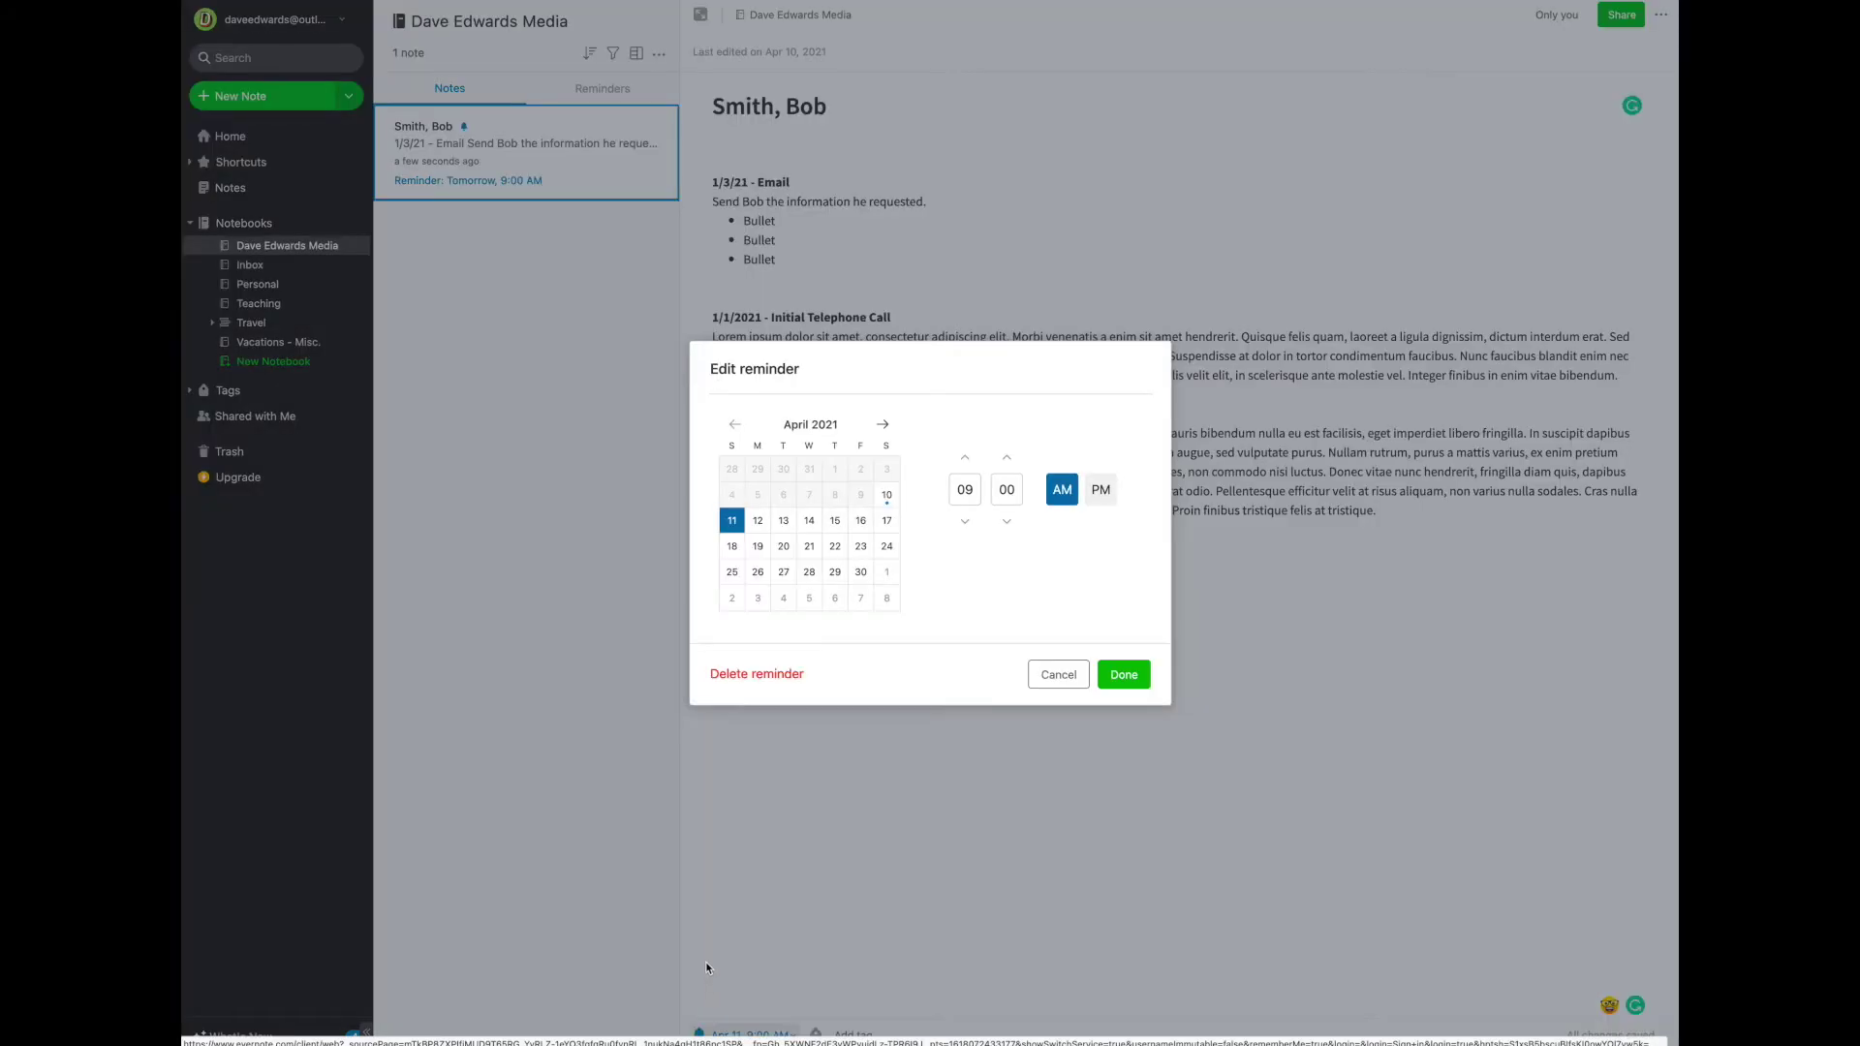
{"action": "left_click", "coordinate": [758, 521]}
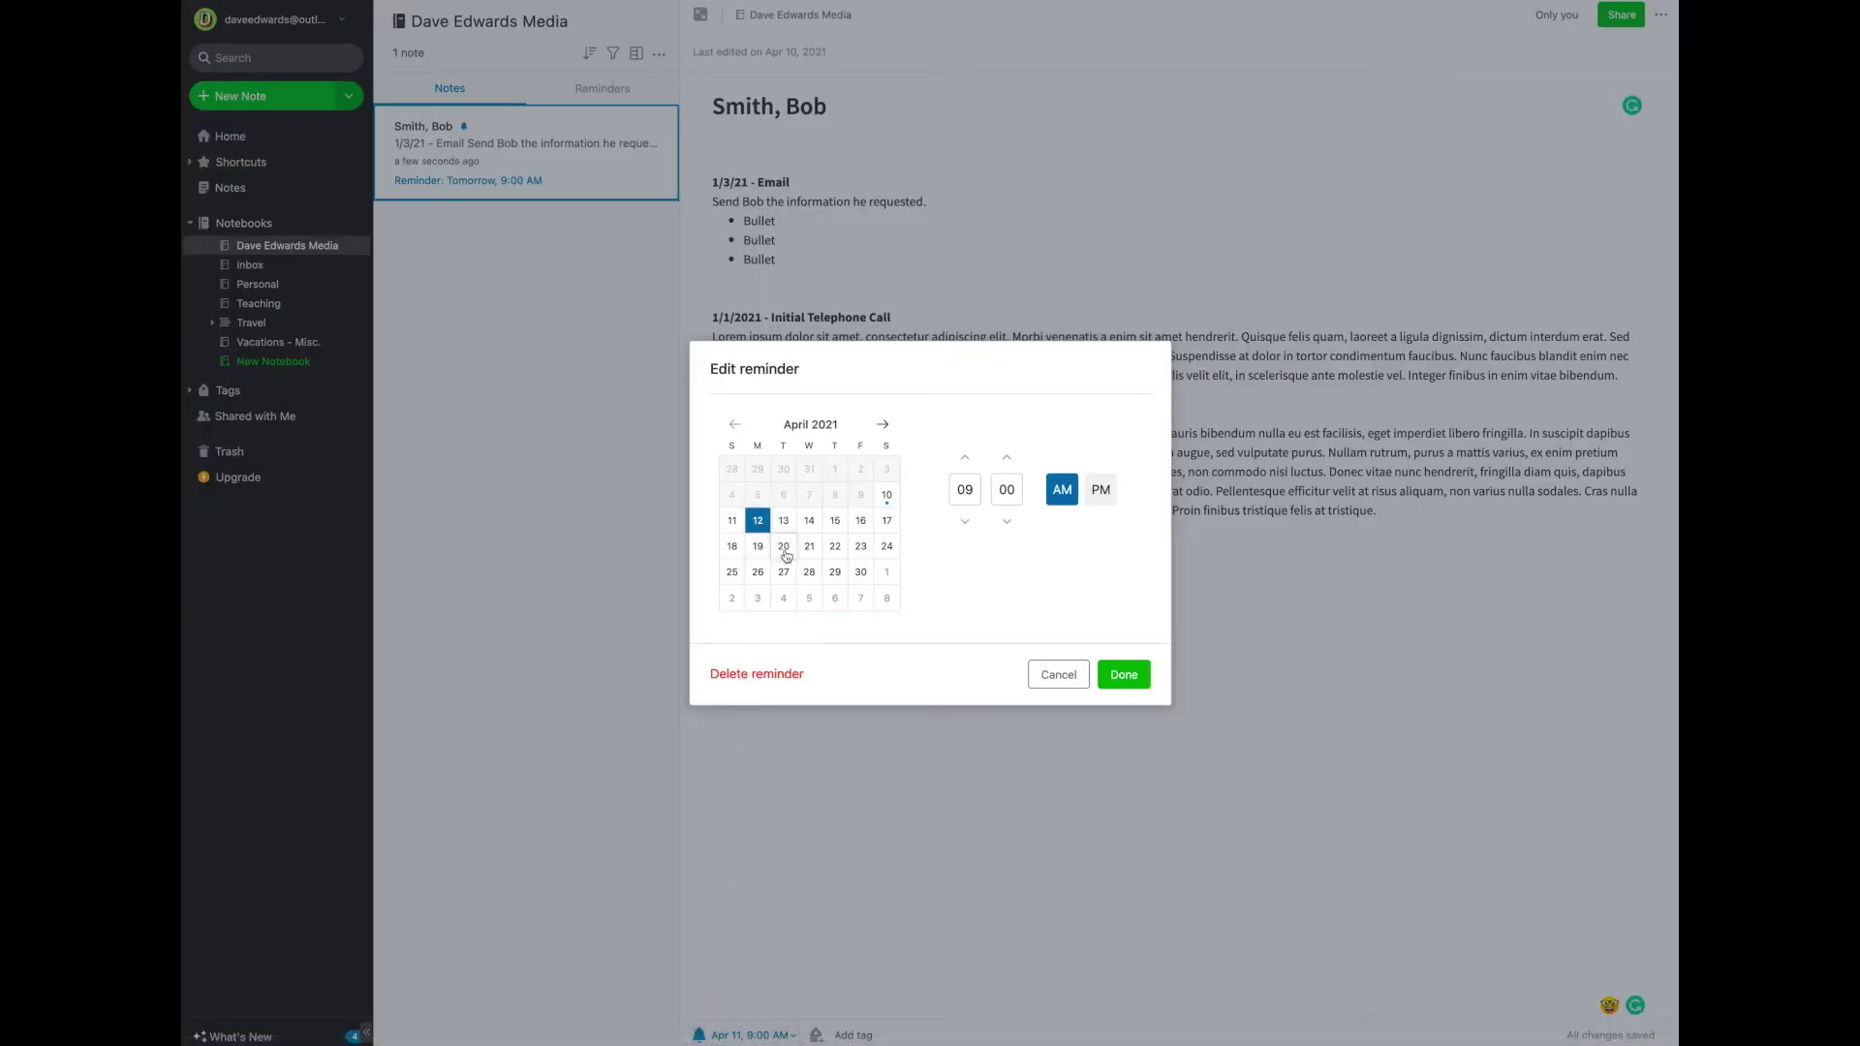
{"action": "left_click", "coordinate": [1113, 676]}
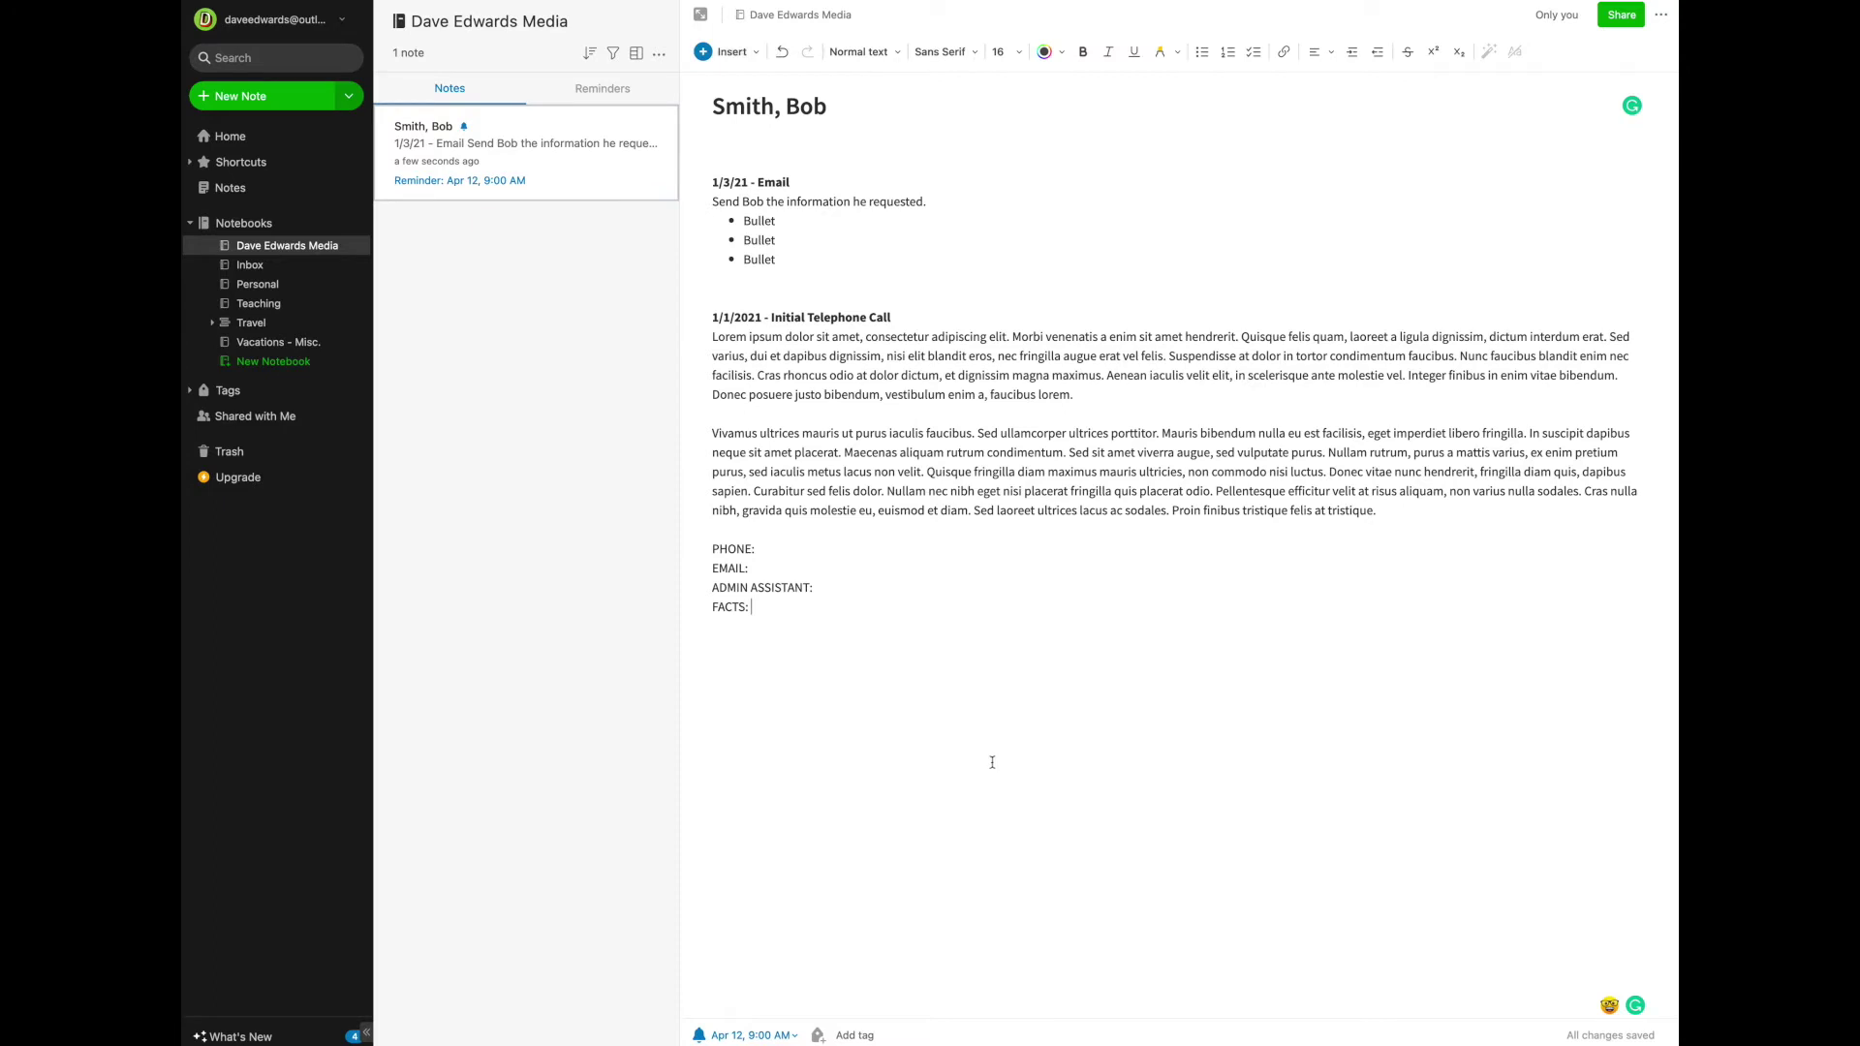
- Mark the reminder as done
{"action": "left_click", "coordinate": [794, 1036]}
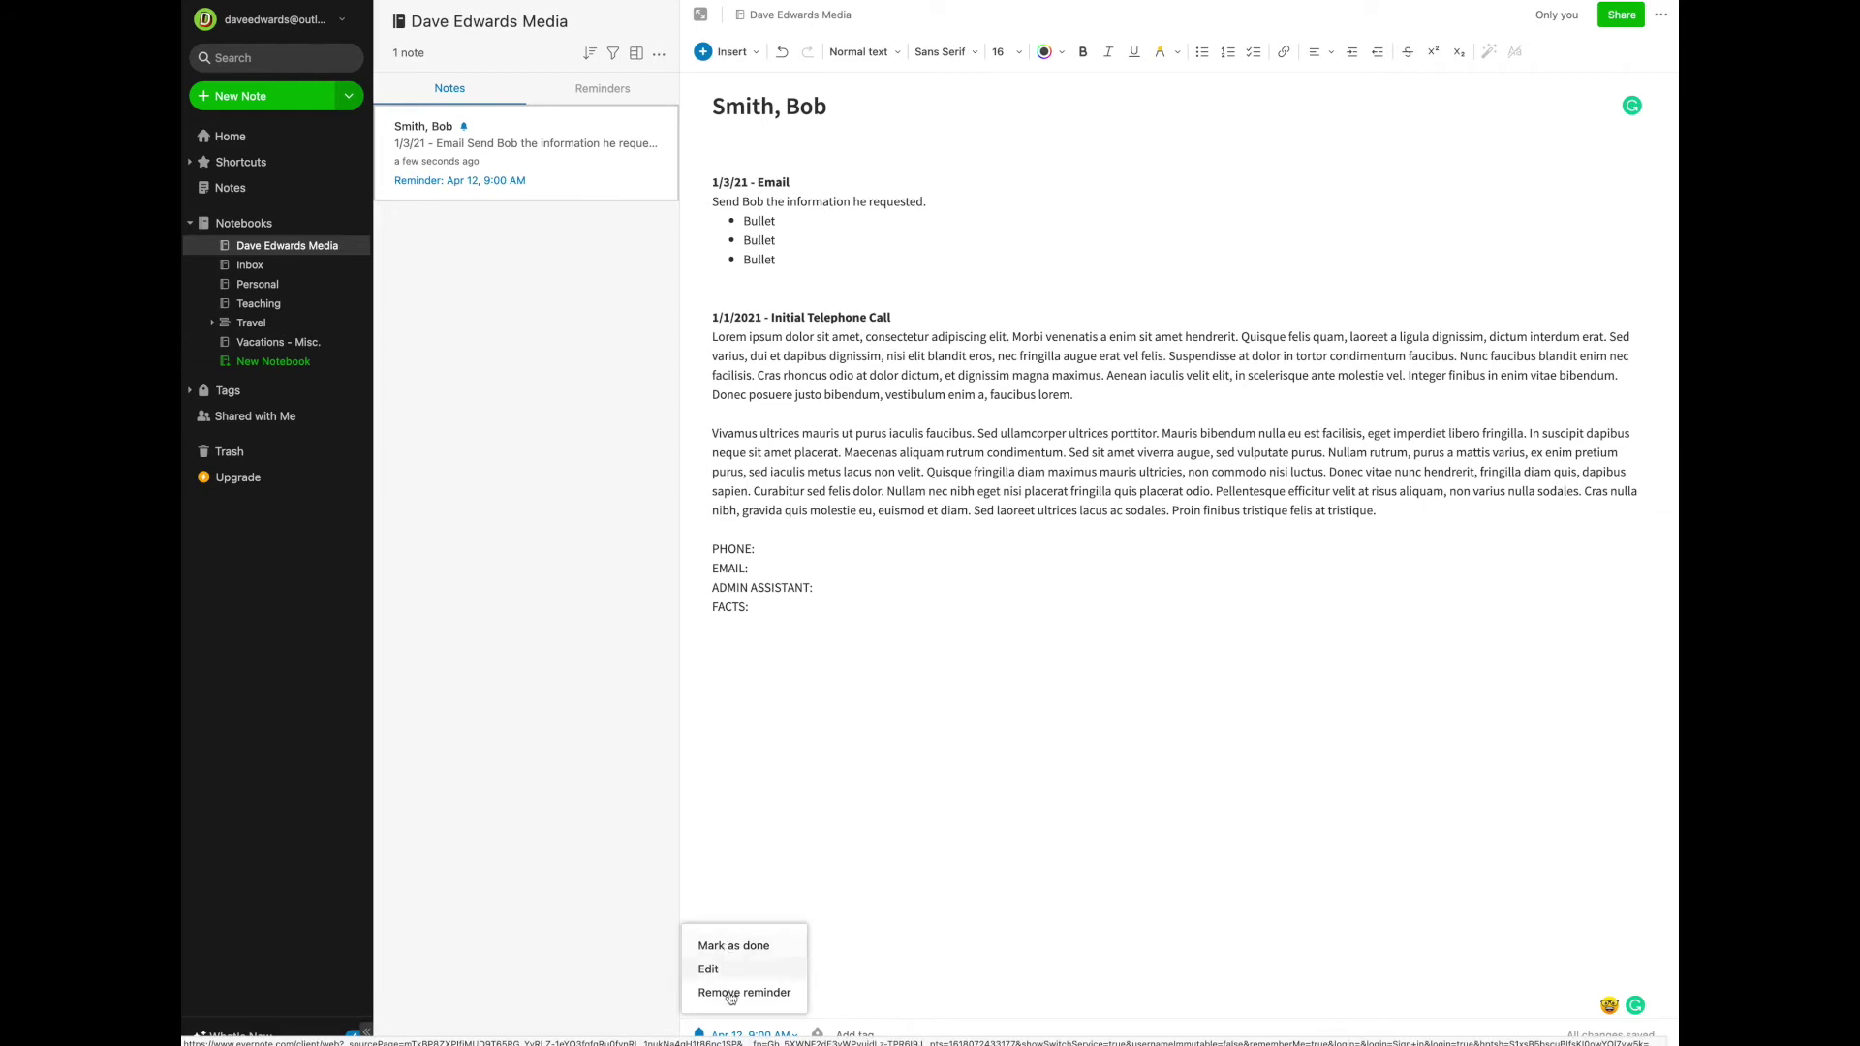
{"action": "left_click", "coordinate": [715, 944]}
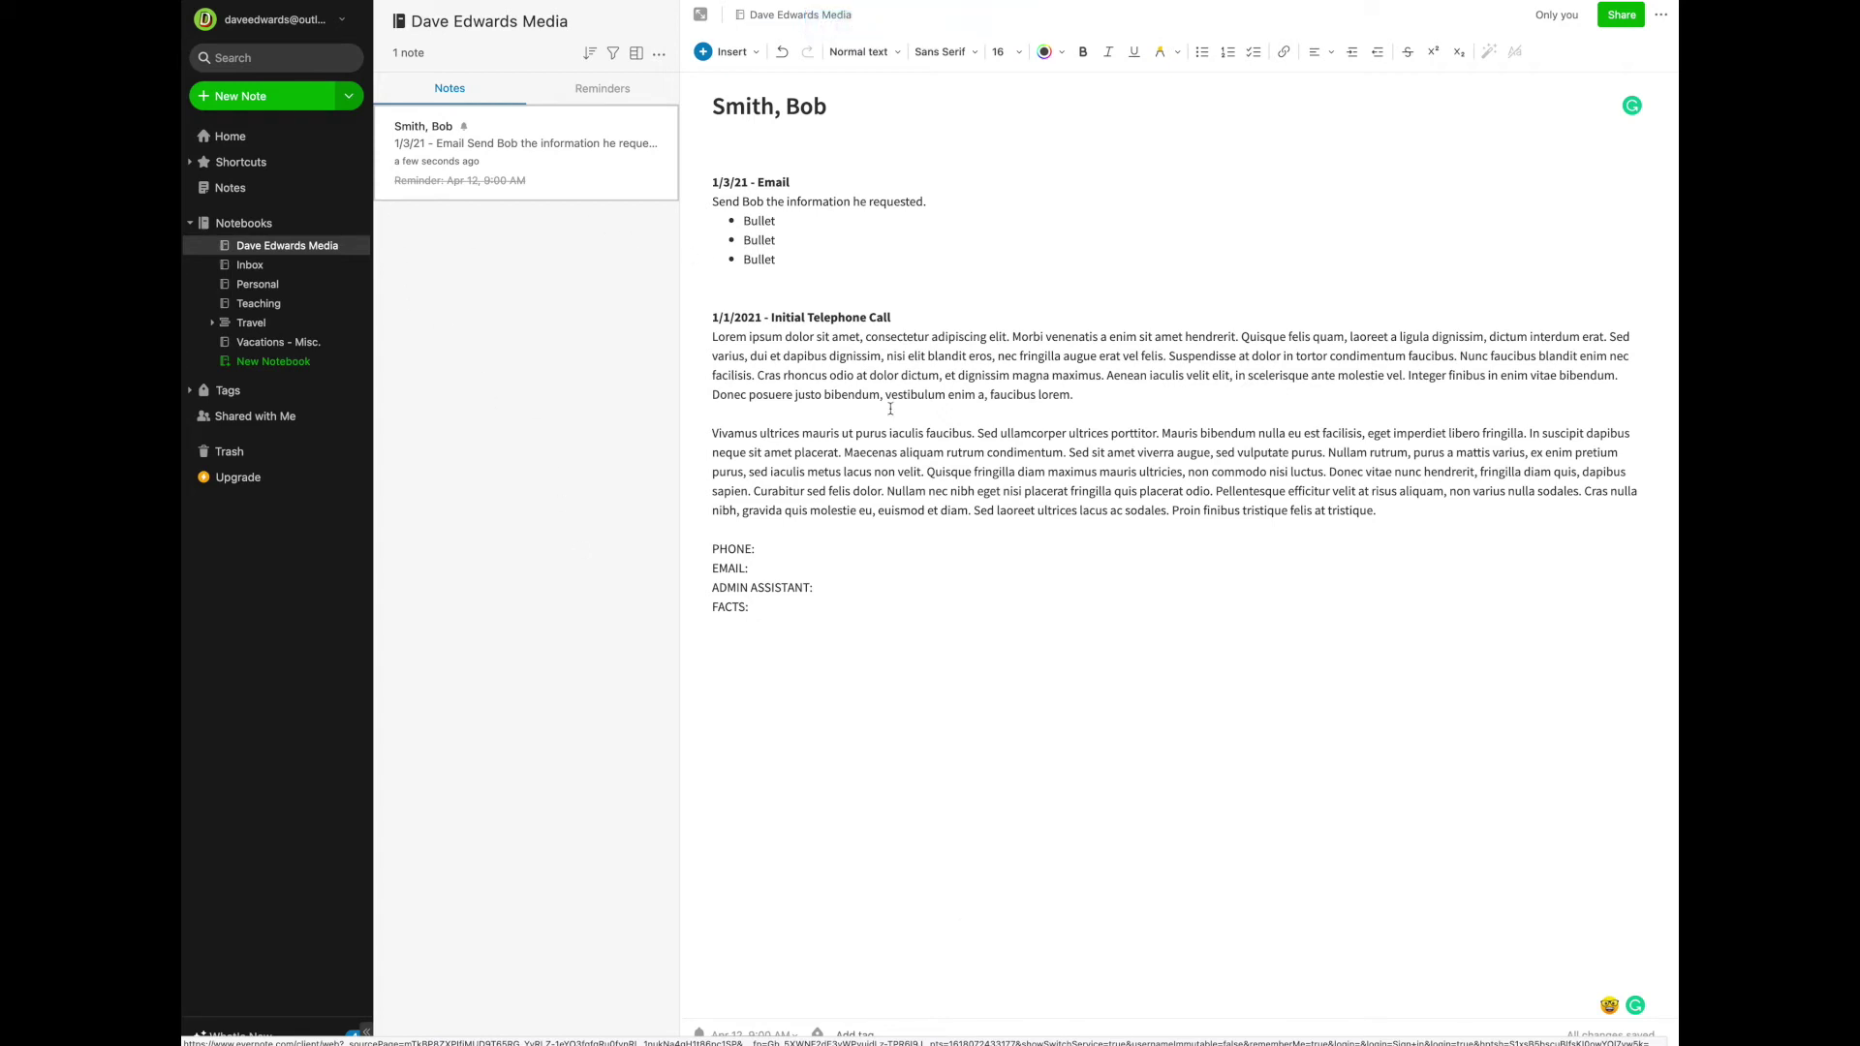
{"action": "left_click", "coordinate": [727, 159]}
- Bold each label in turn: PHONE:, EMAIL:, ADMIN ASSISTANT: and FACTS:
{"action": "left_click_drag", "start_coordinate": [755, 548], "coordinate": [702, 541]}
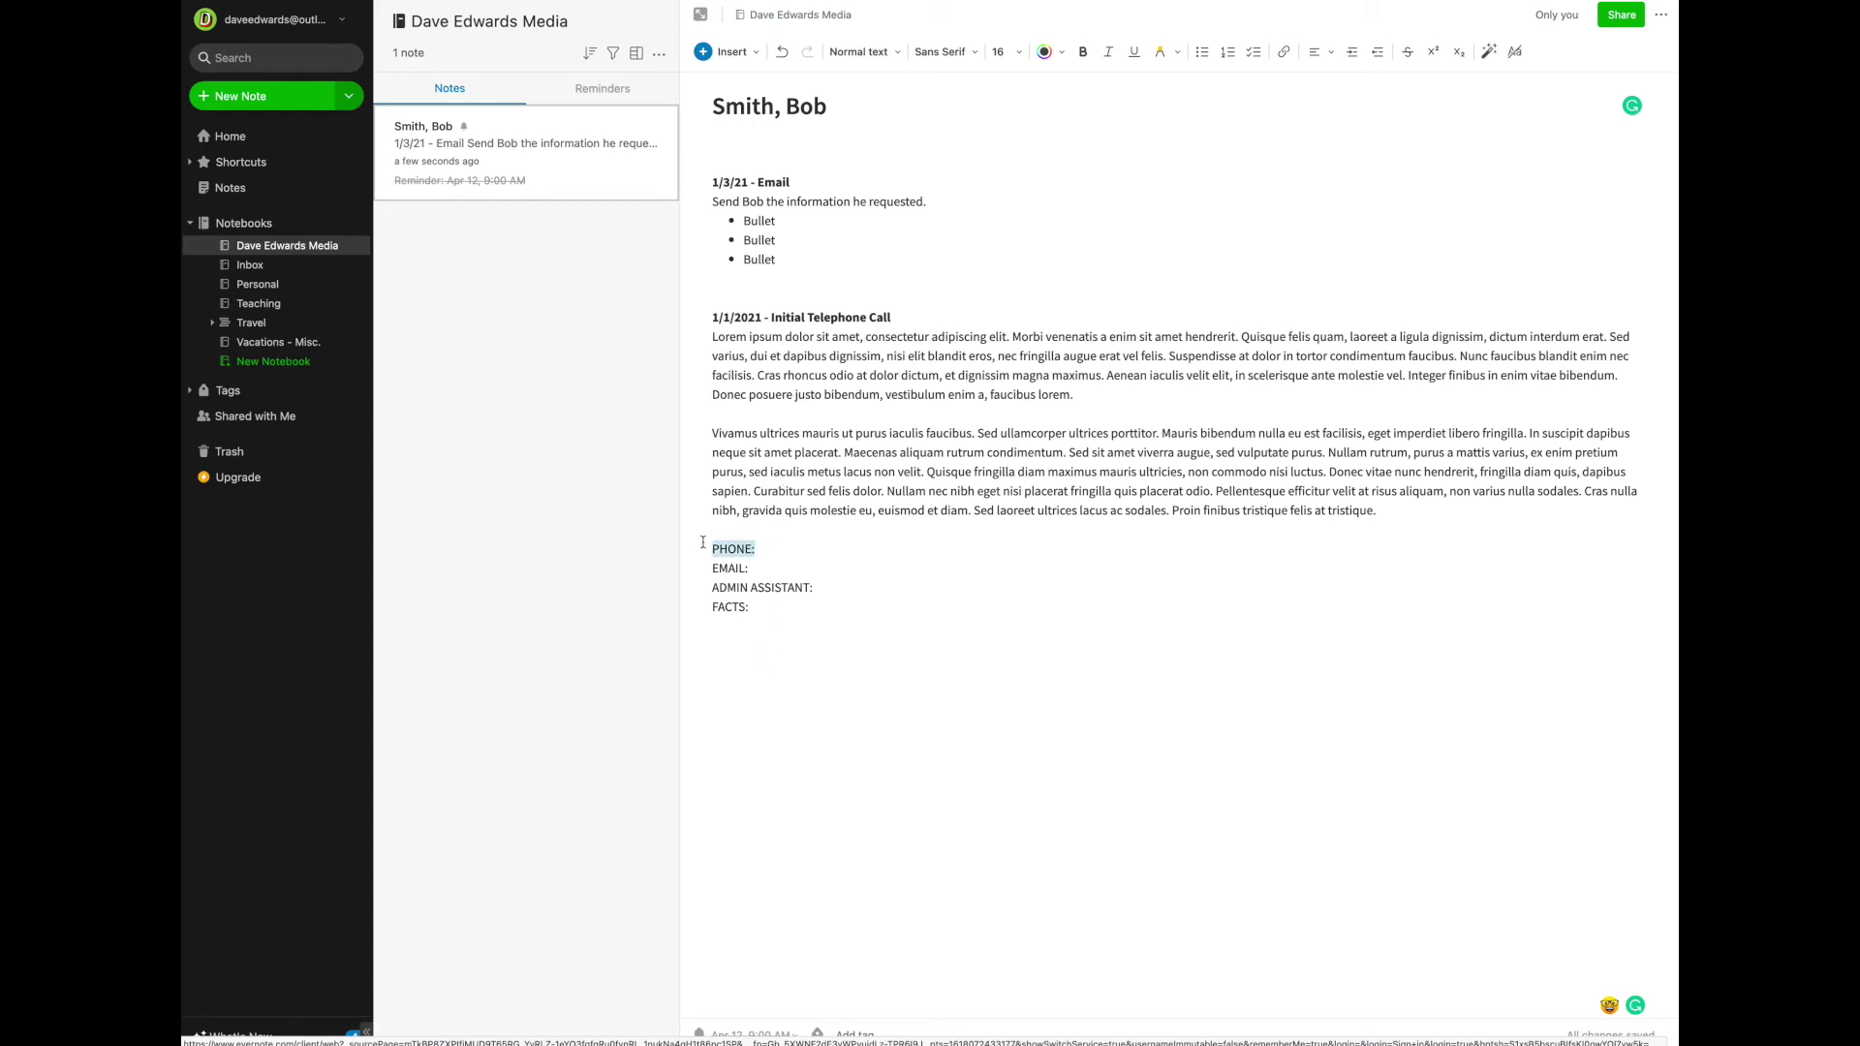
{"action": "left_click", "coordinate": [1082, 51]}
{"action": "left_click_drag", "start_coordinate": [757, 569], "coordinate": [703, 567]}
{"action": "left_click", "coordinate": [1082, 51]}
{"action": "left_click_drag", "start_coordinate": [815, 587], "coordinate": [699, 587]}
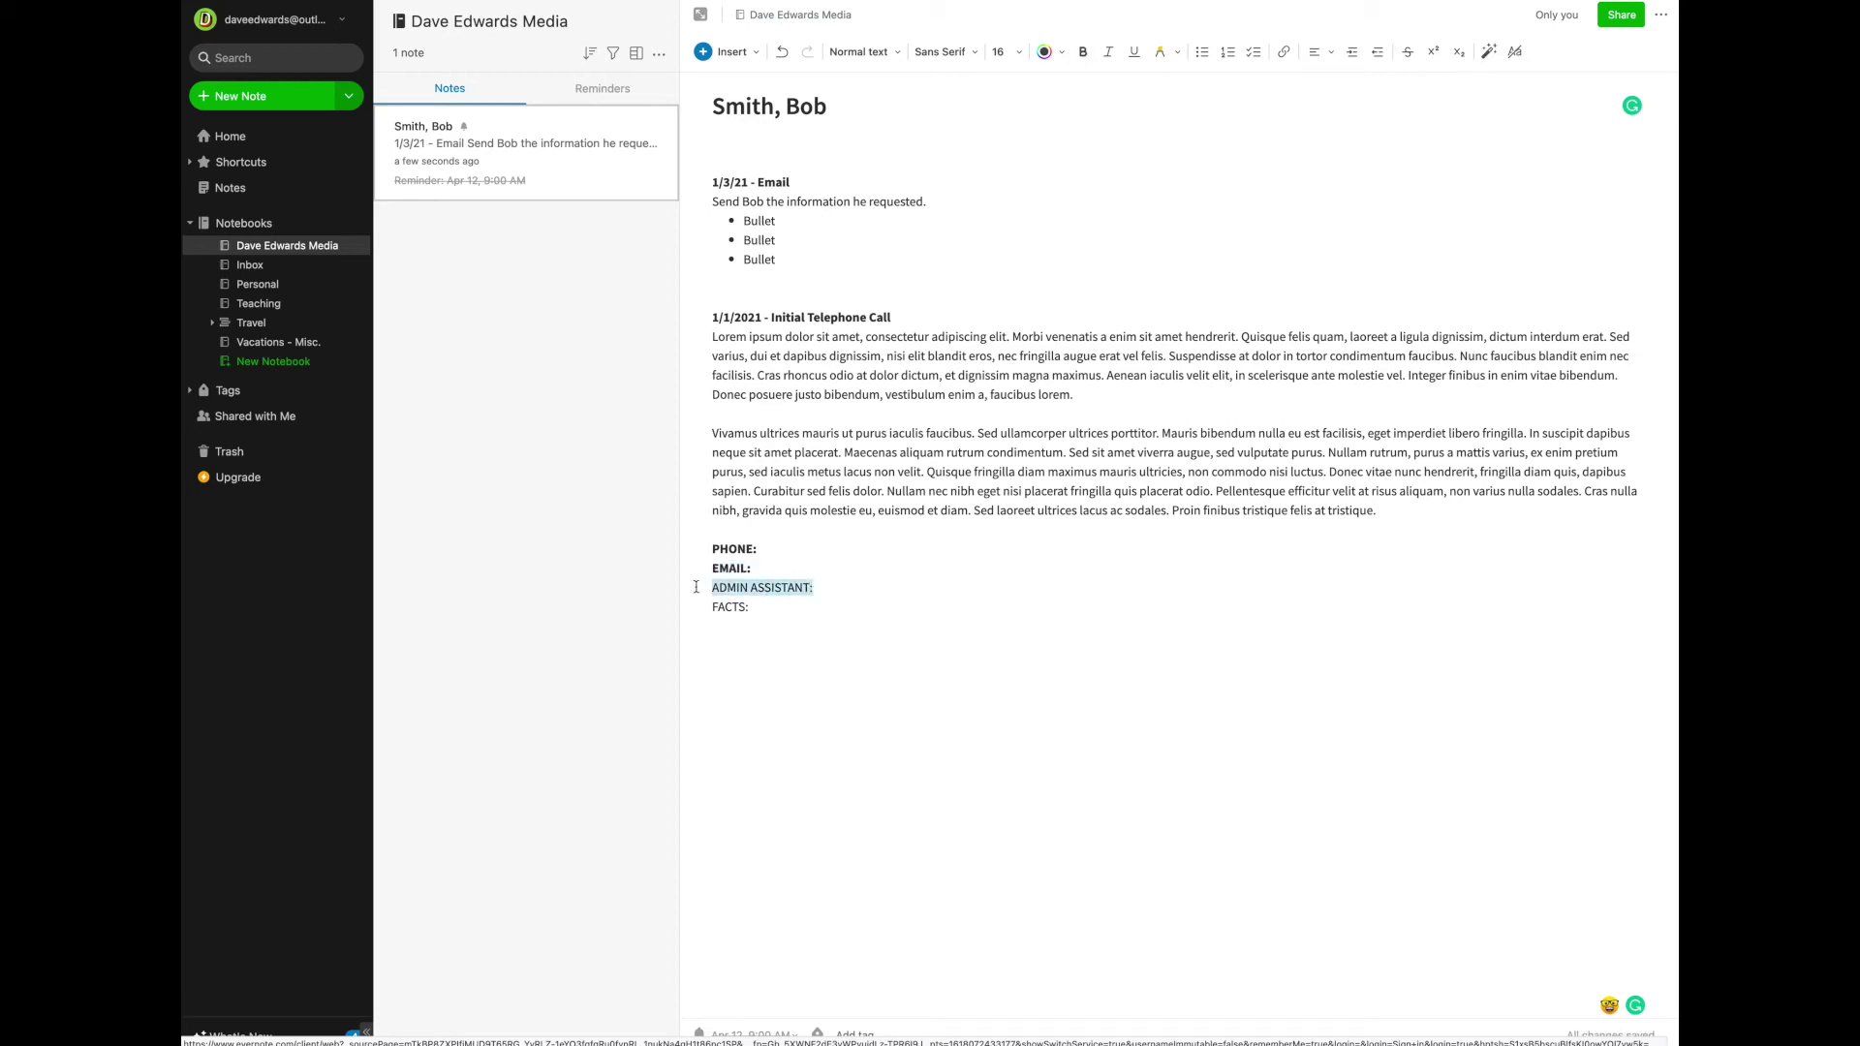
{"action": "left_click", "coordinate": [1082, 51]}
{"action": "left_click_drag", "start_coordinate": [750, 607], "coordinate": [694, 608]}
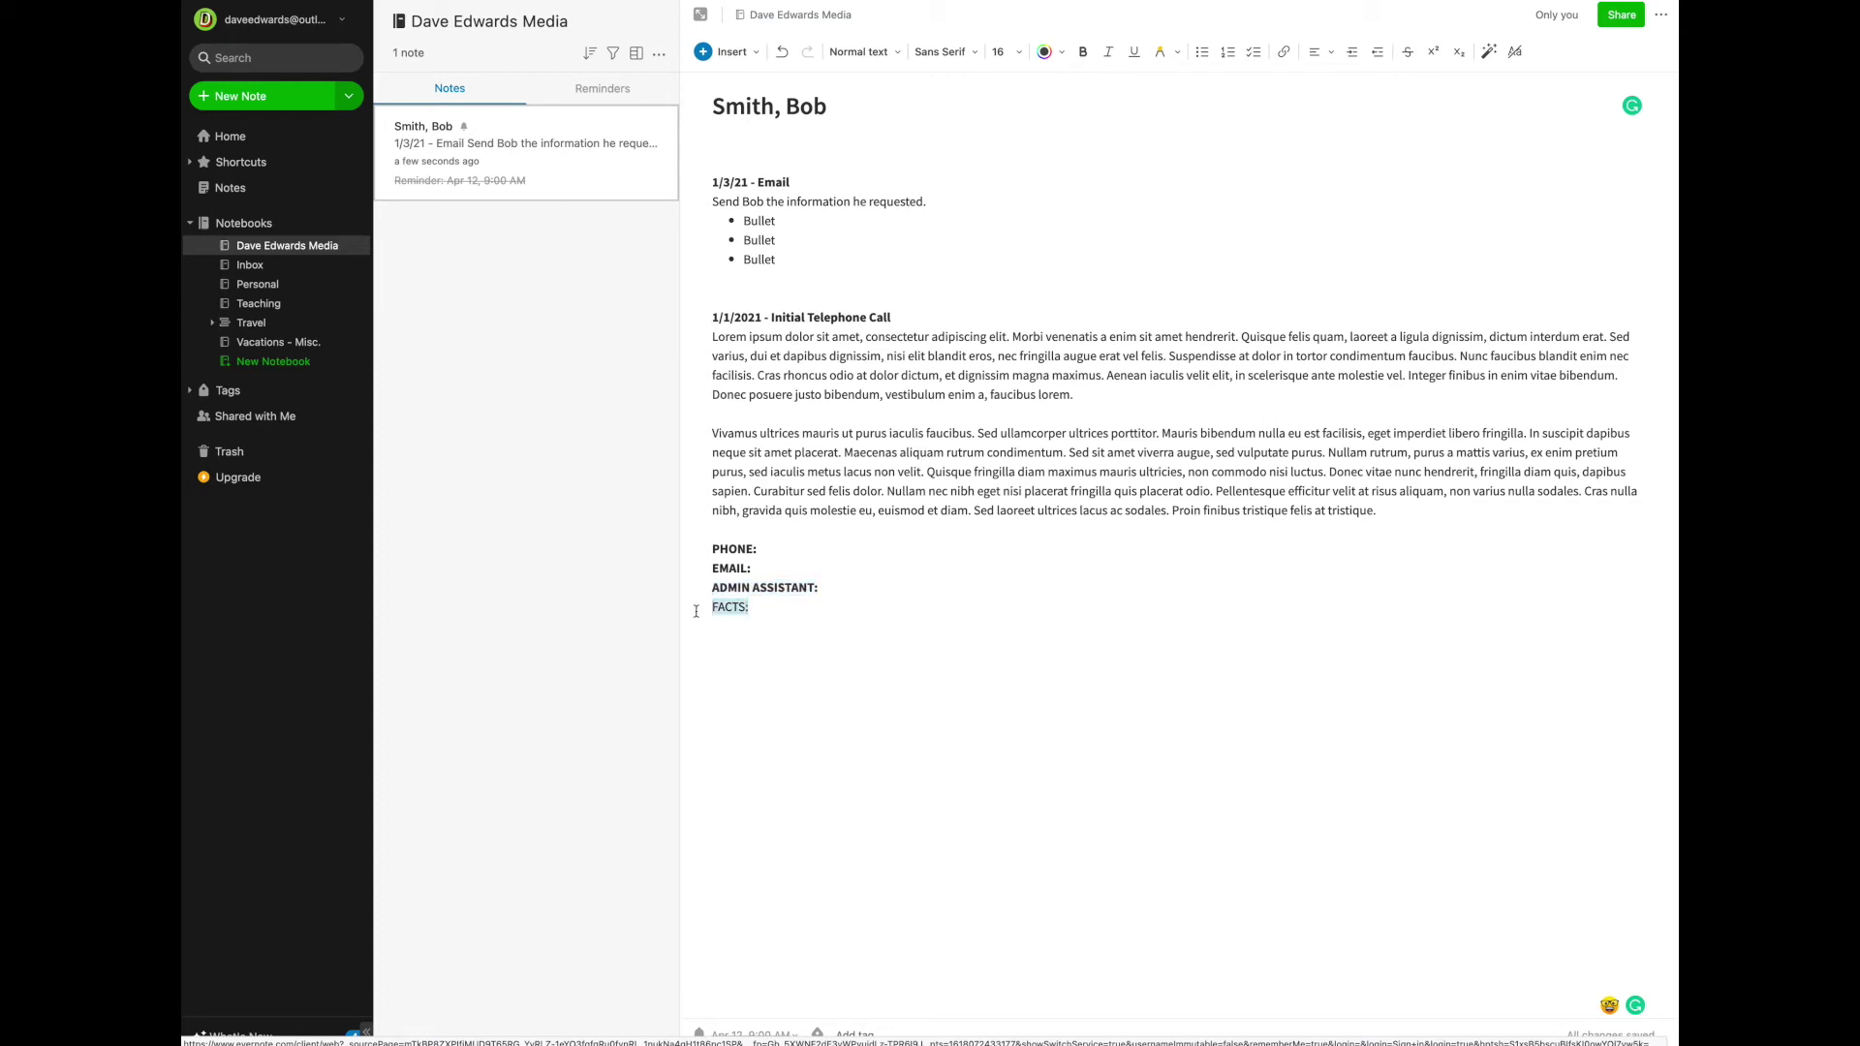
{"action": "left_click", "coordinate": [1082, 52]}
{"action": "left_click", "coordinate": [953, 276]}
- Place the caret above the '1/3/21 - Email' entry
{"action": "left_click", "coordinate": [718, 160]}
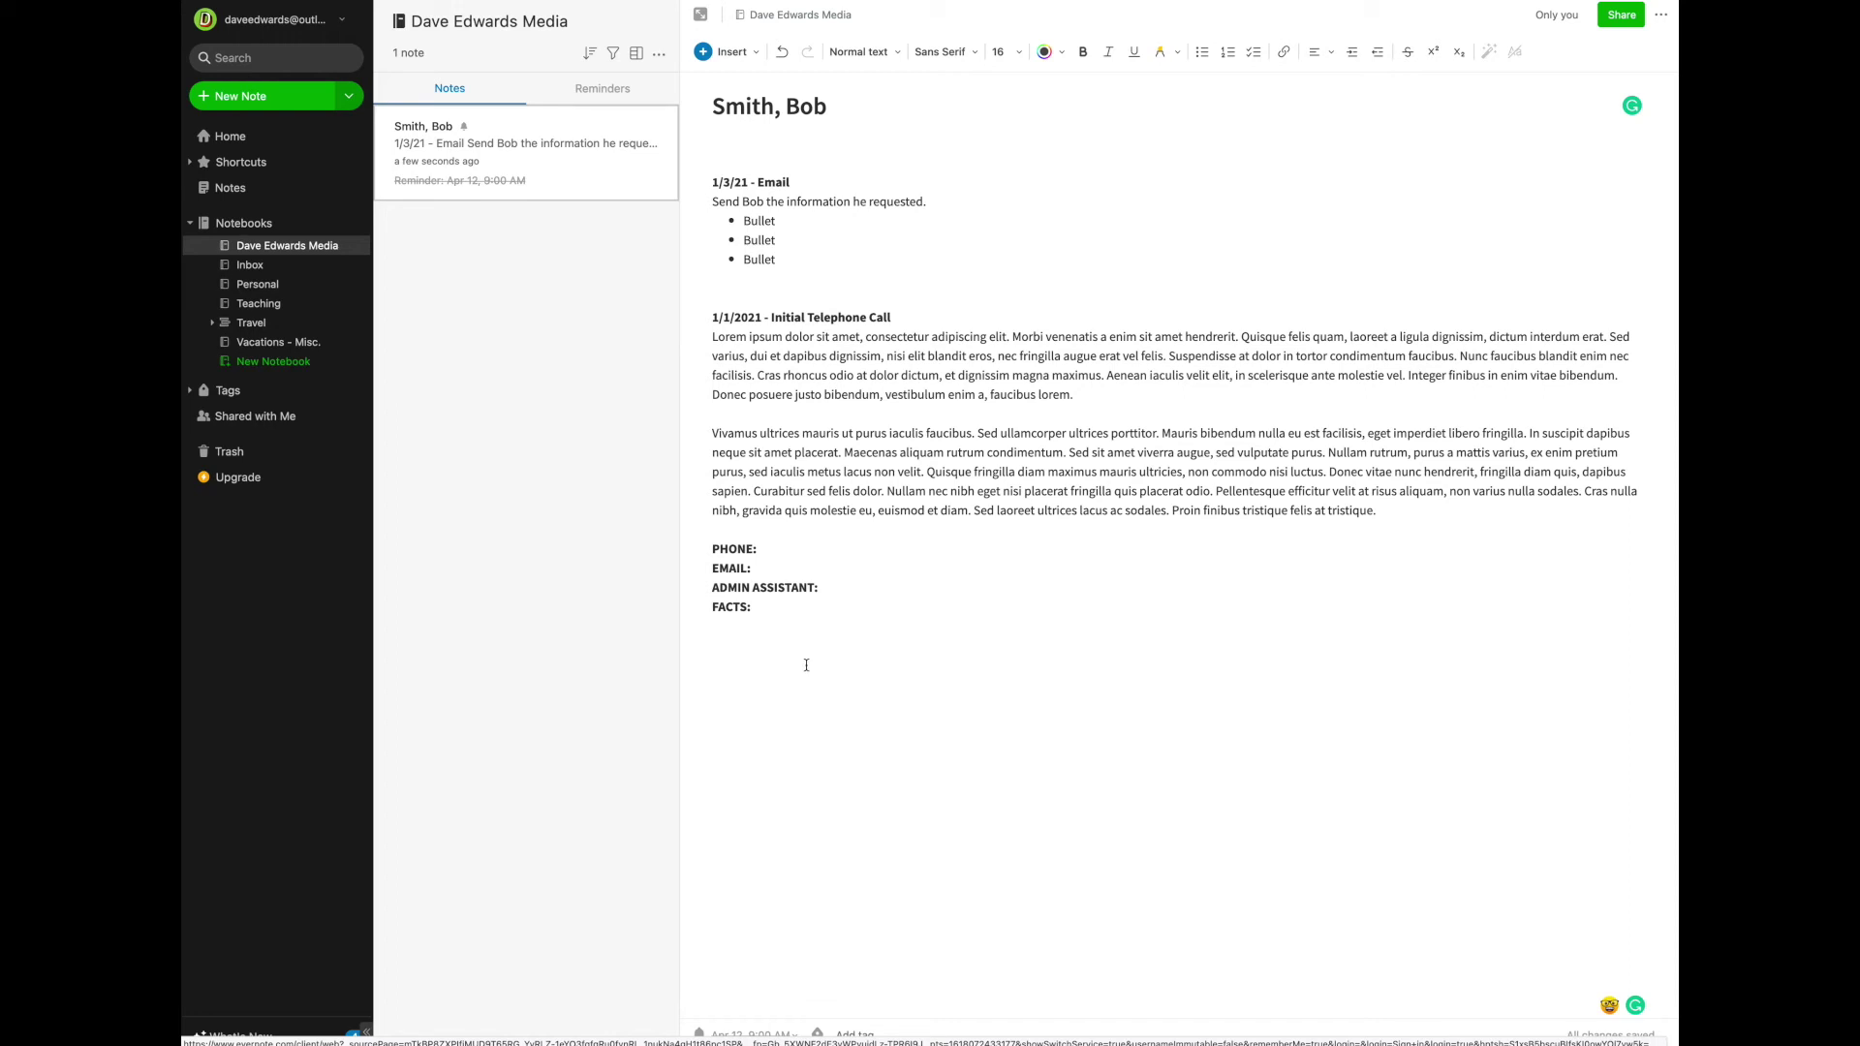